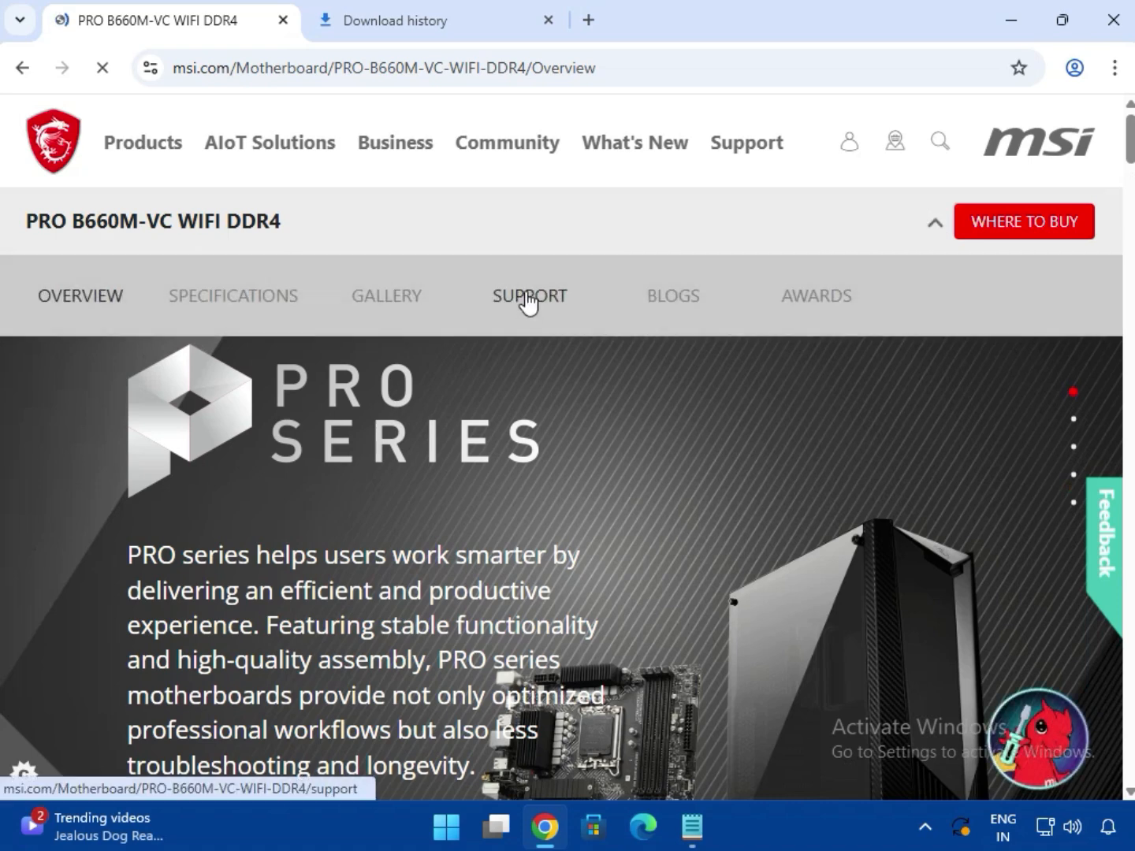
Open the PRO B660M-VC WIFI DDR4 support page and list its drivers for Win11 64
left_click(526, 298)
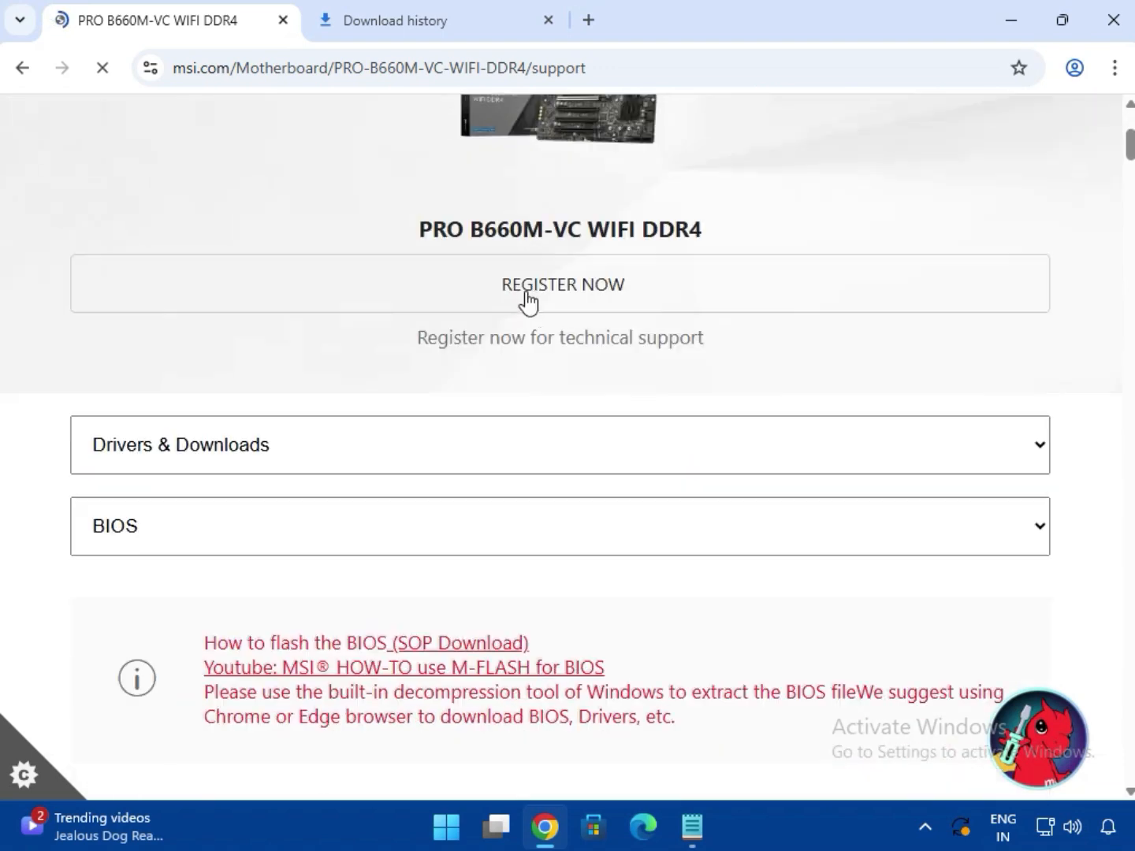
scroll(665, 426, "down", 5)
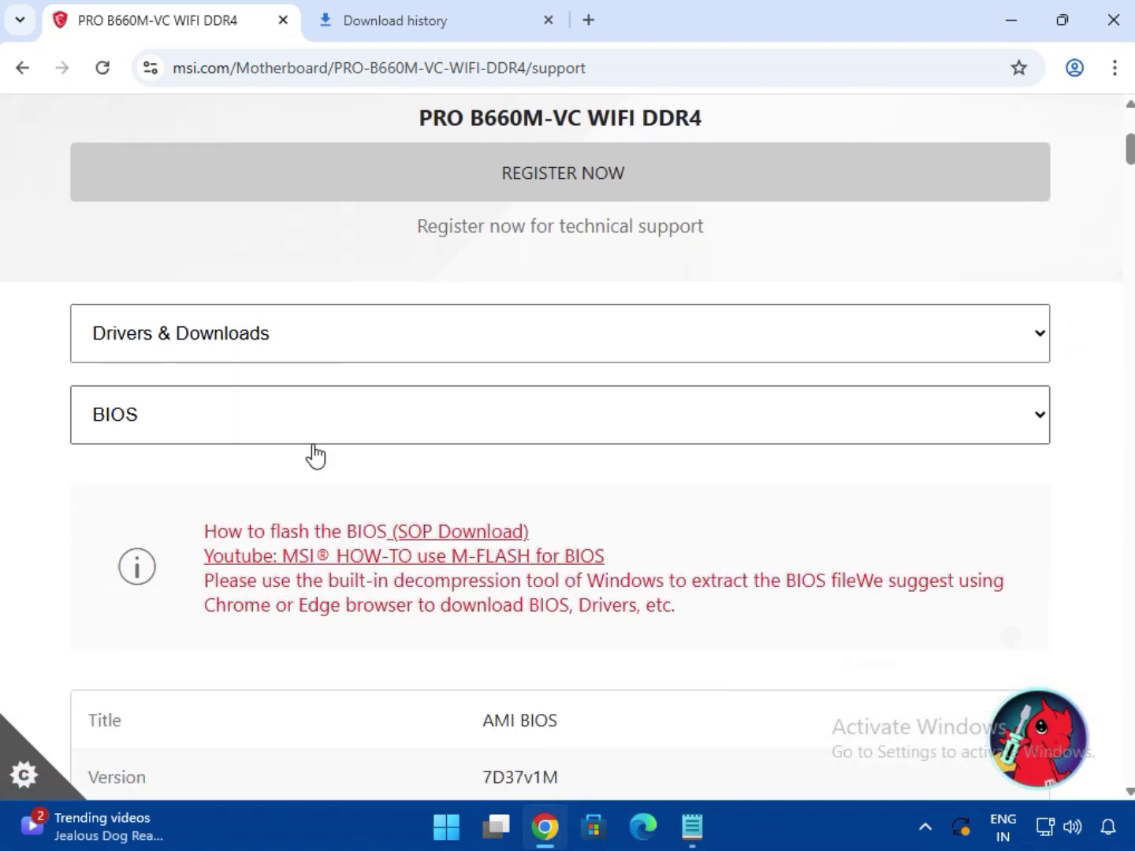
left_click(205, 417)
left_click(186, 465)
scroll(499, 398, "down", 3)
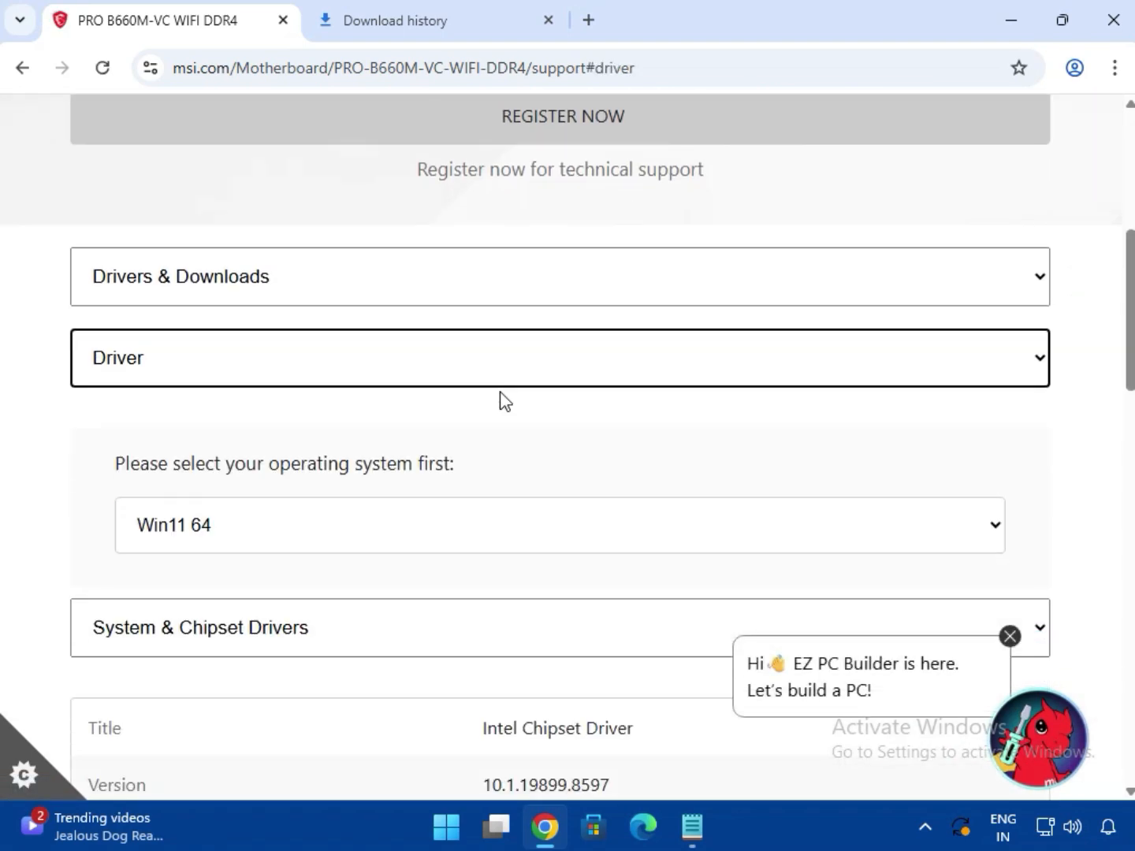
left_click(290, 366)
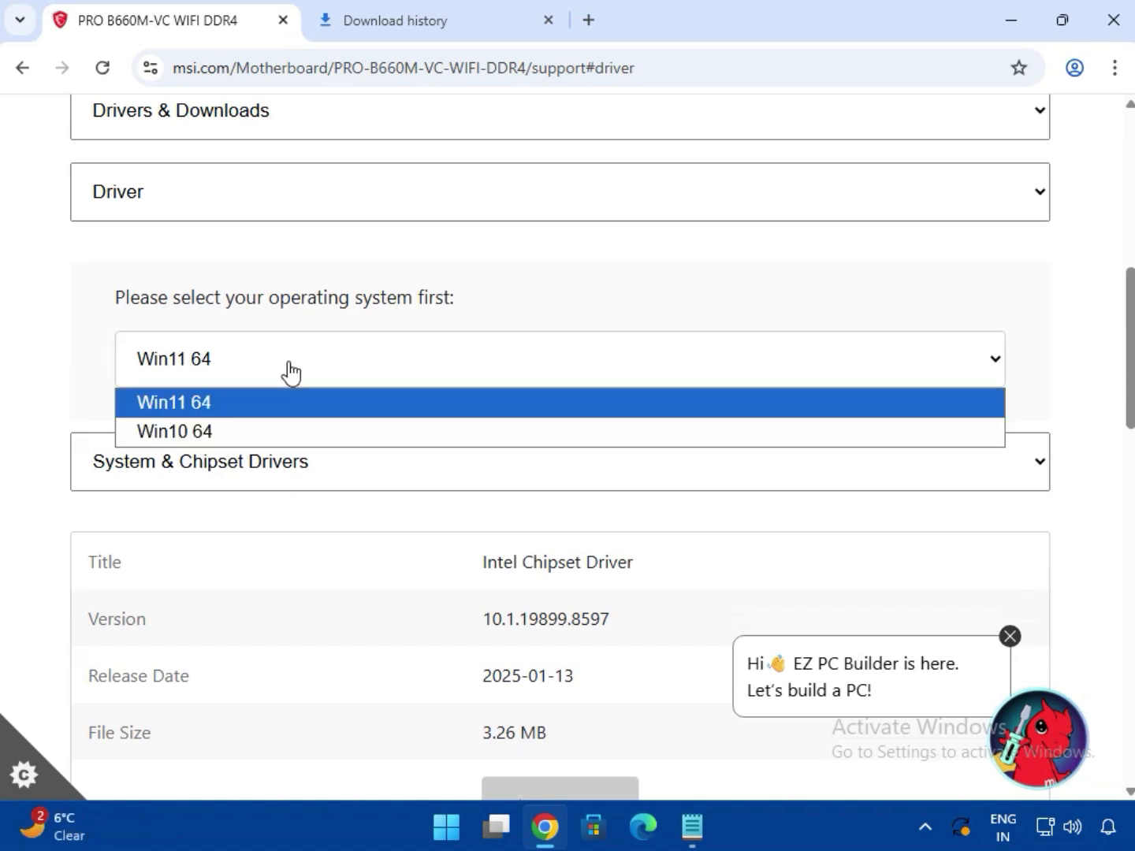
left_click(309, 412)
Download the Intel Chipset Driver from the System & Chipset Drivers category
left_click(323, 453)
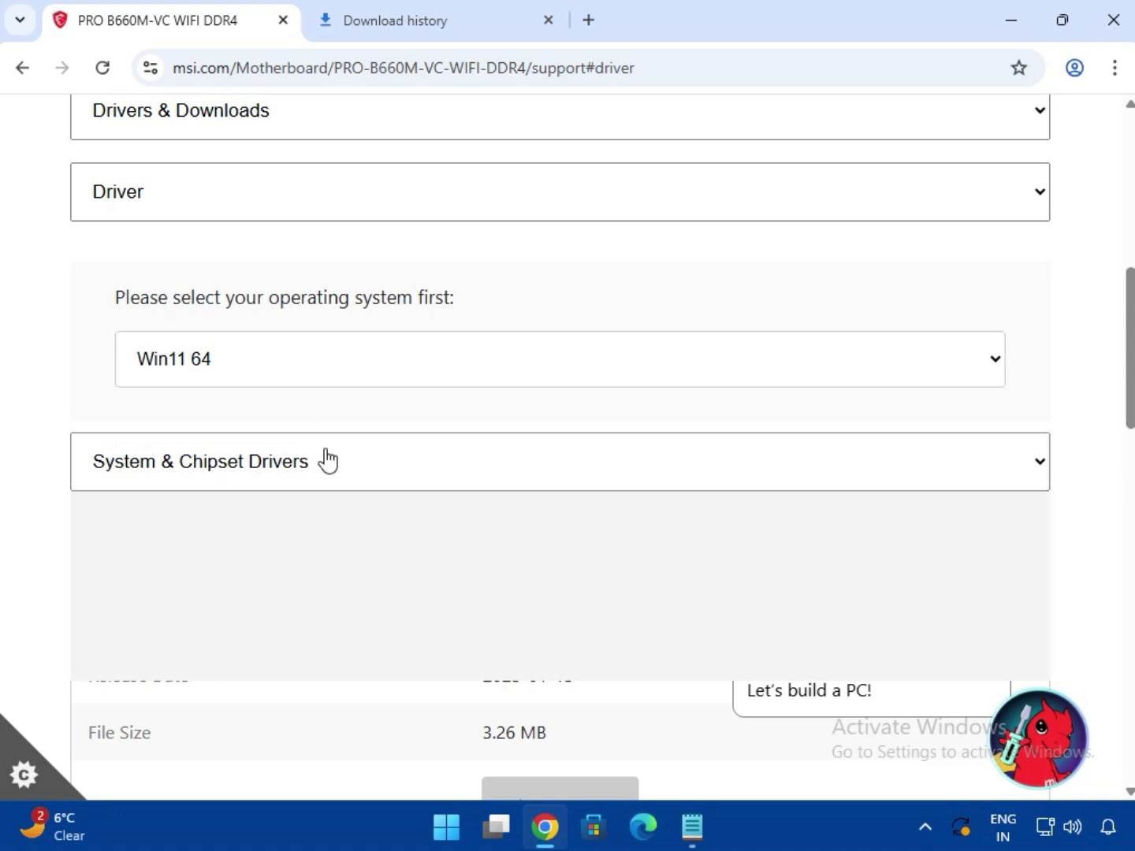
left_click(427, 454)
scroll(563, 426, "down", 3)
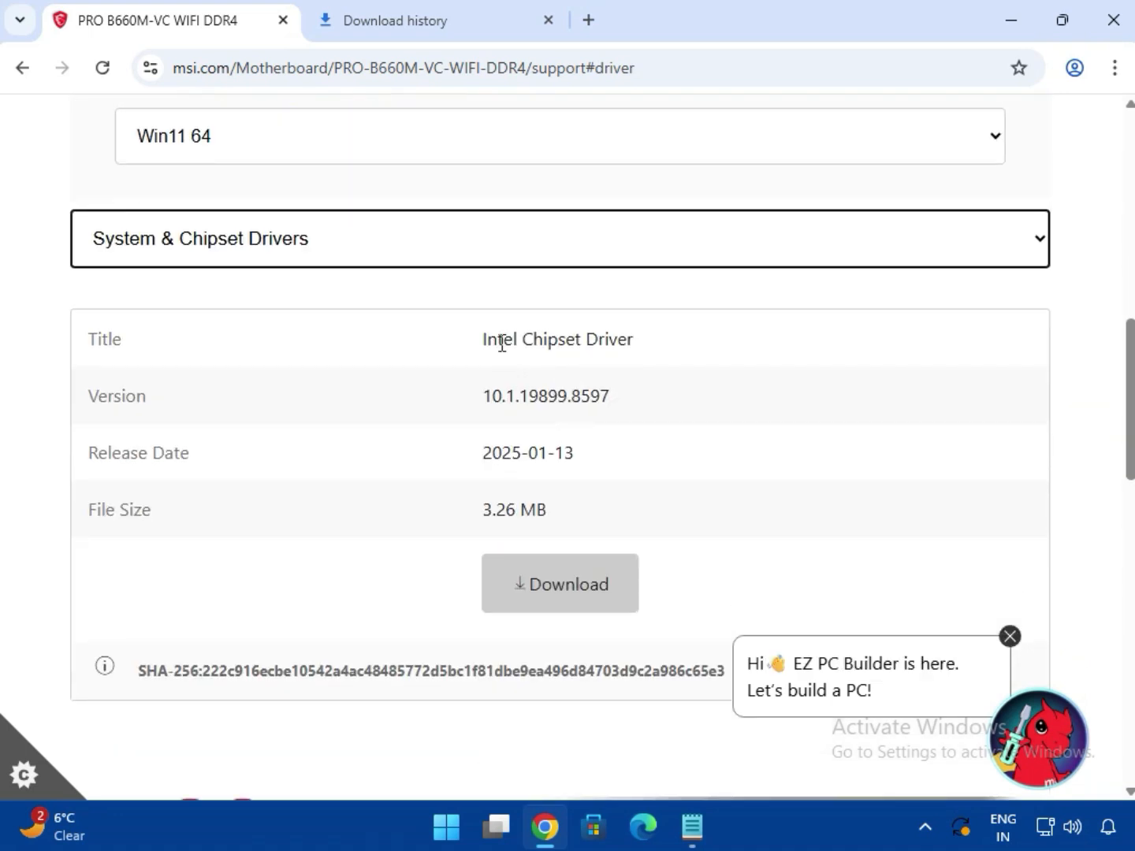
left_click_drag(501, 344, 634, 341)
left_click(579, 600)
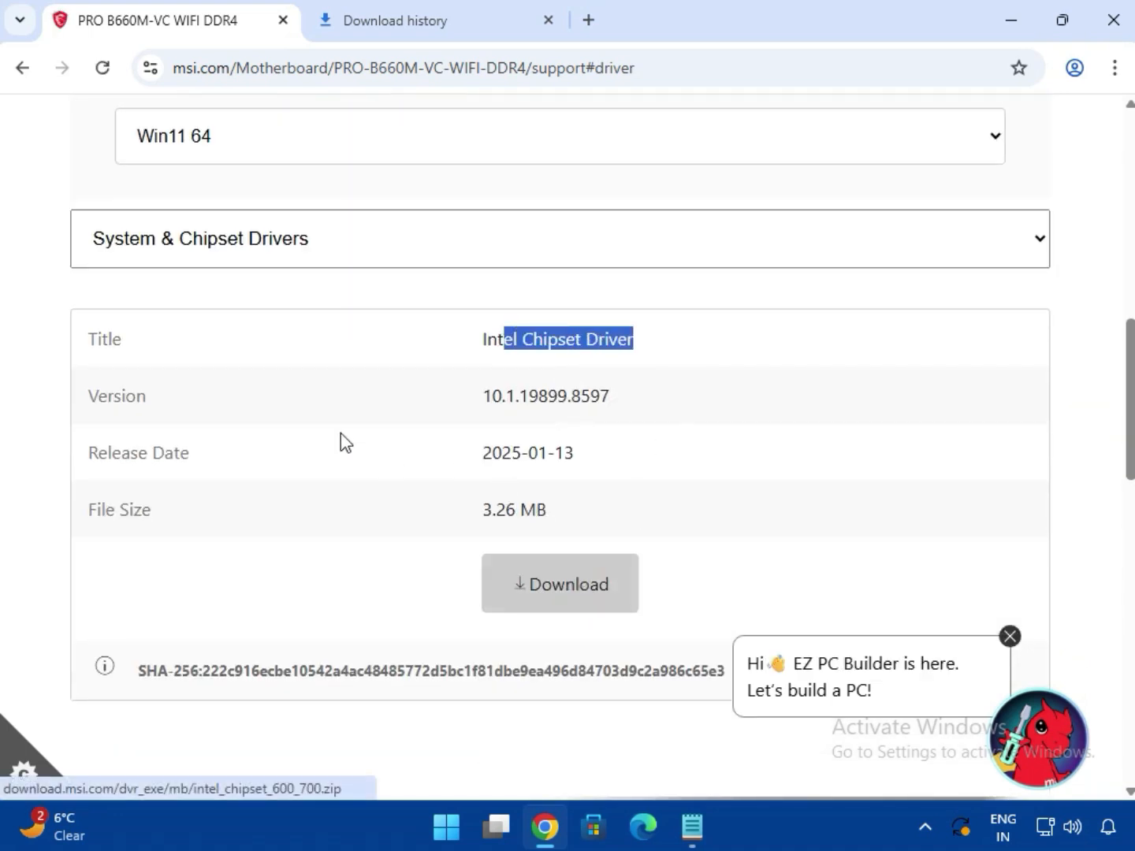
Download the Intel SVGA Drivers from the On-Board VGA Drivers category
left_click(272, 276)
left_click(281, 325)
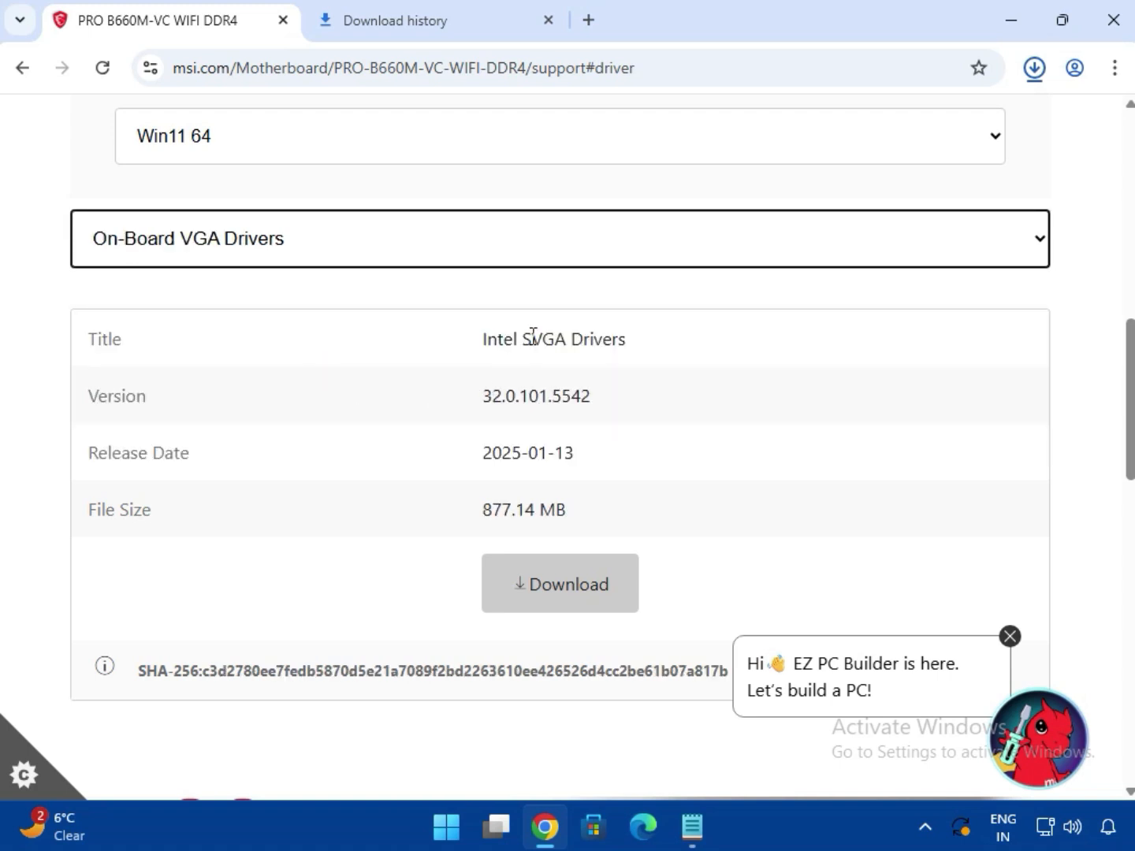
left_click_drag(533, 336, 663, 345)
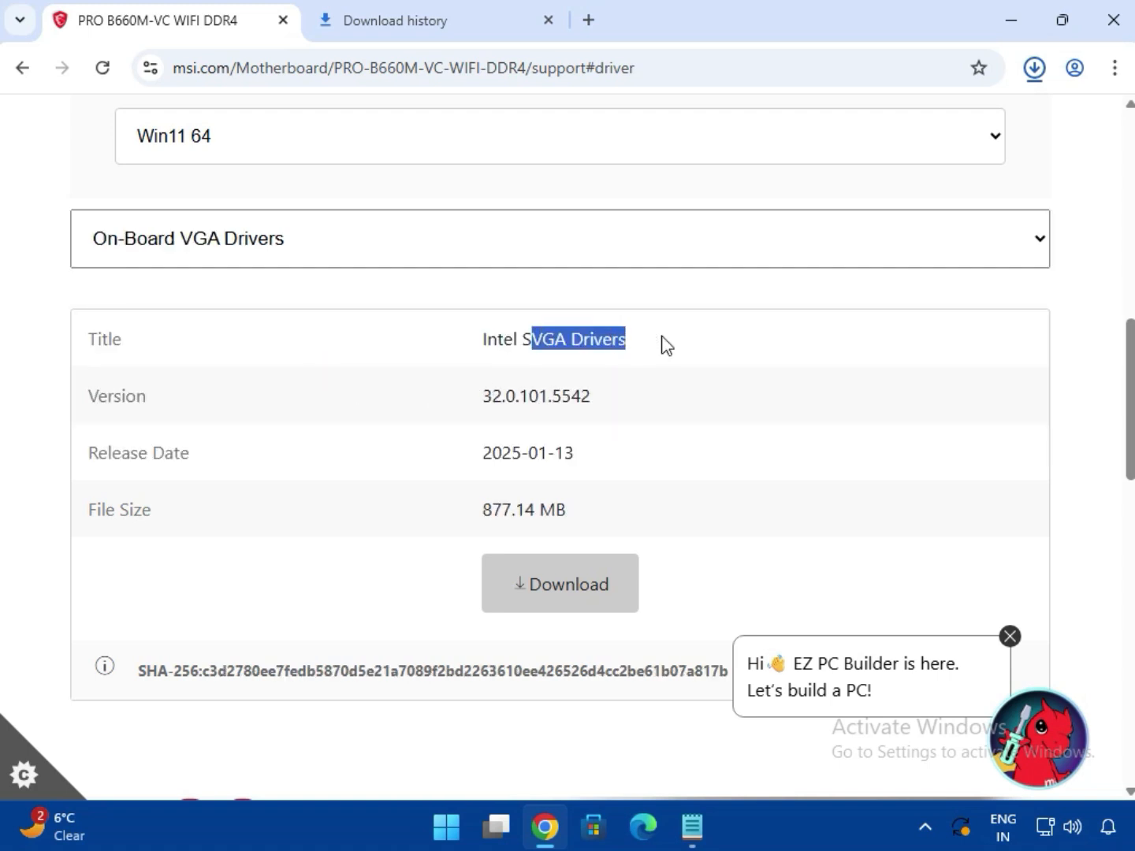
left_click(559, 583)
Download the Realtek HD Universal Driver from the On-Board Audio Drivers category
left_click(309, 272)
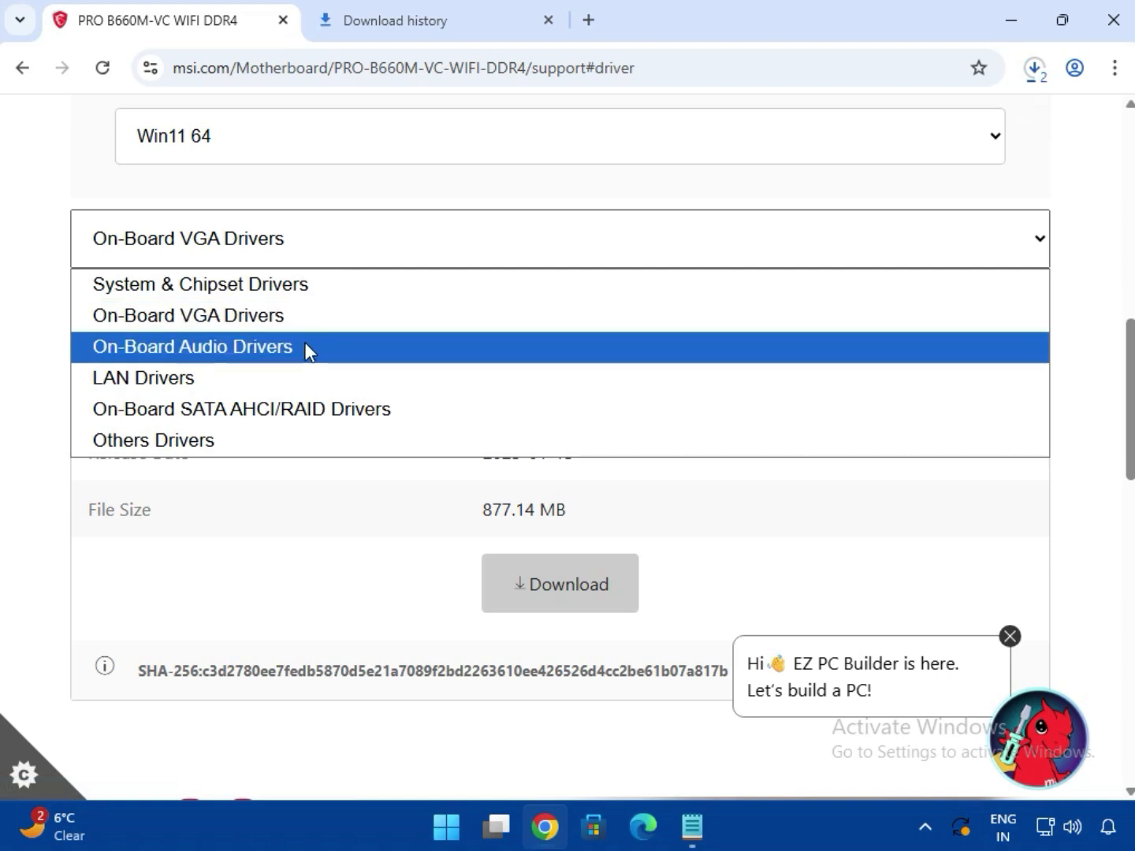
left_click(307, 347)
left_click_drag(533, 328, 650, 549)
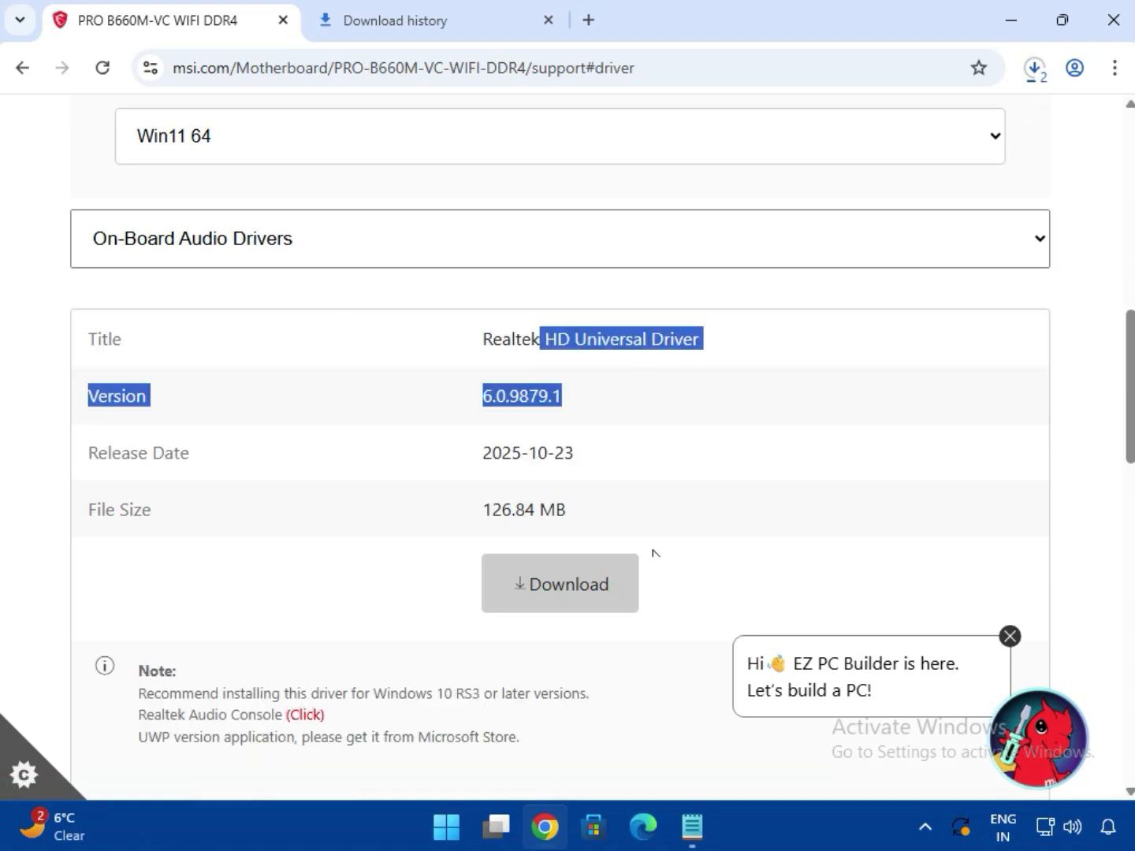
left_click(543, 619)
Download the Realtek PCI-E Ethernet Drivers from the LAN Drivers category
left_click(330, 249)
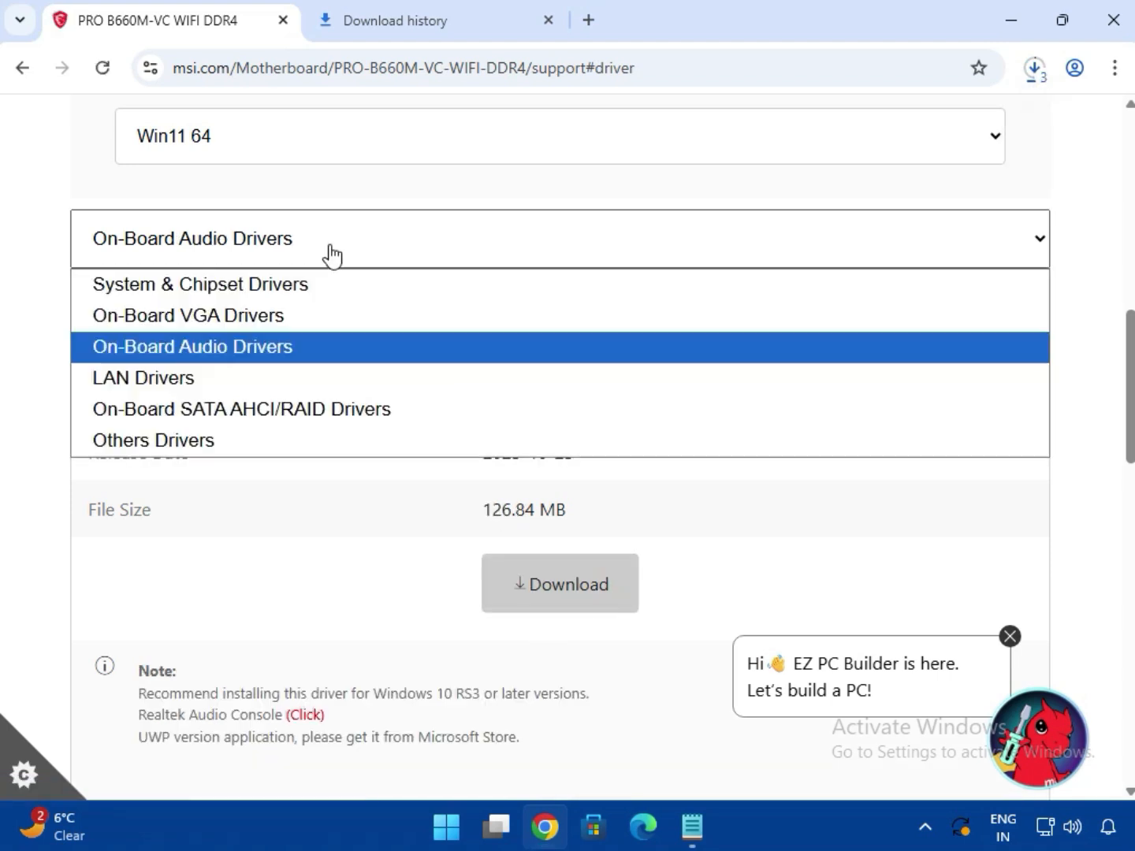
left_click(318, 376)
left_click_drag(541, 339, 659, 494)
left_click(575, 587)
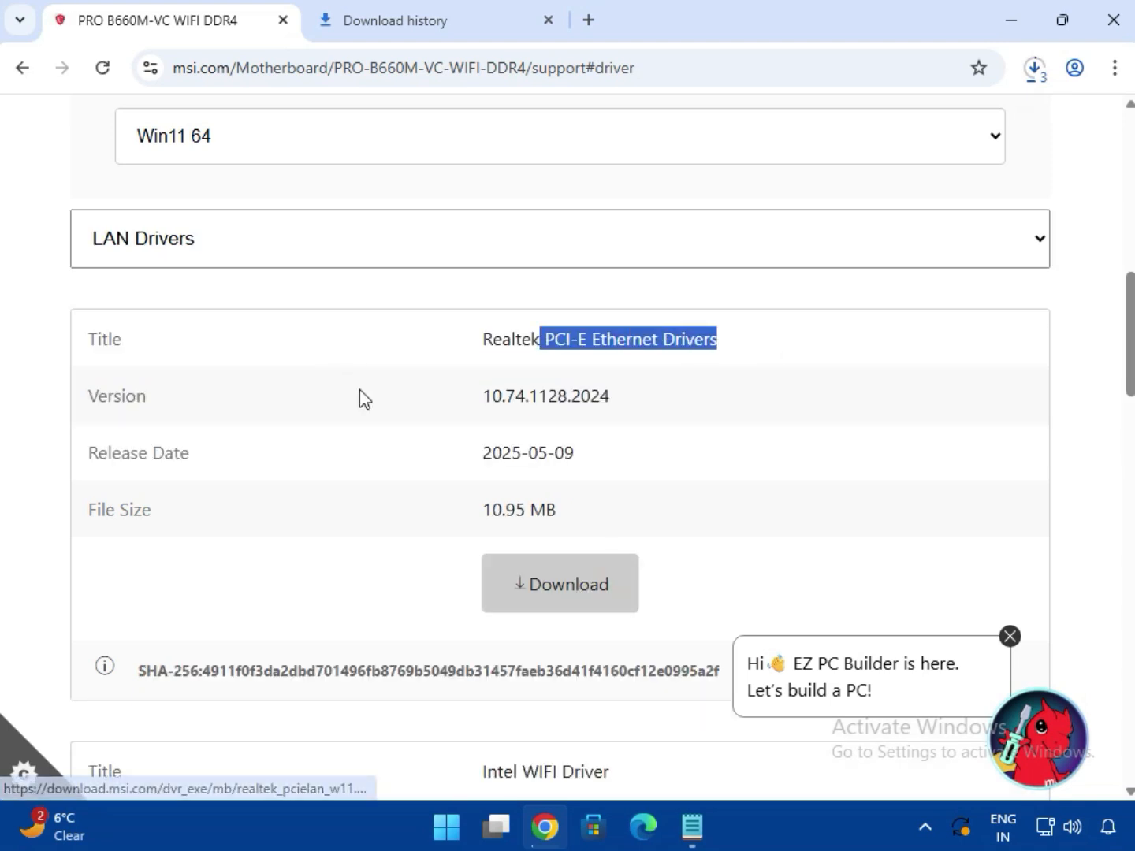
Download the Intel WIFI Driver and the BlueTooth Driver from the LAN Drivers category
scroll(572, 502, "down", 4)
left_click_drag(514, 443, 612, 443)
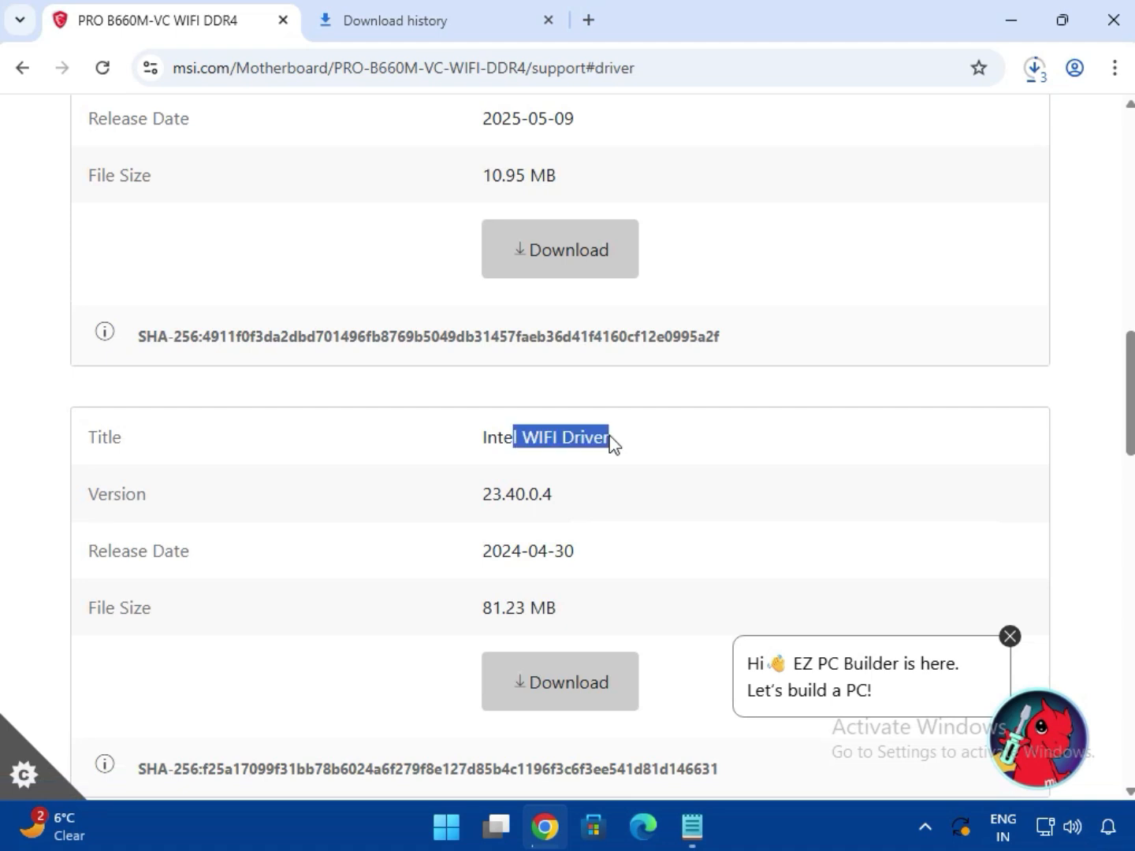
left_click(580, 691)
scroll(555, 654, "down", 5)
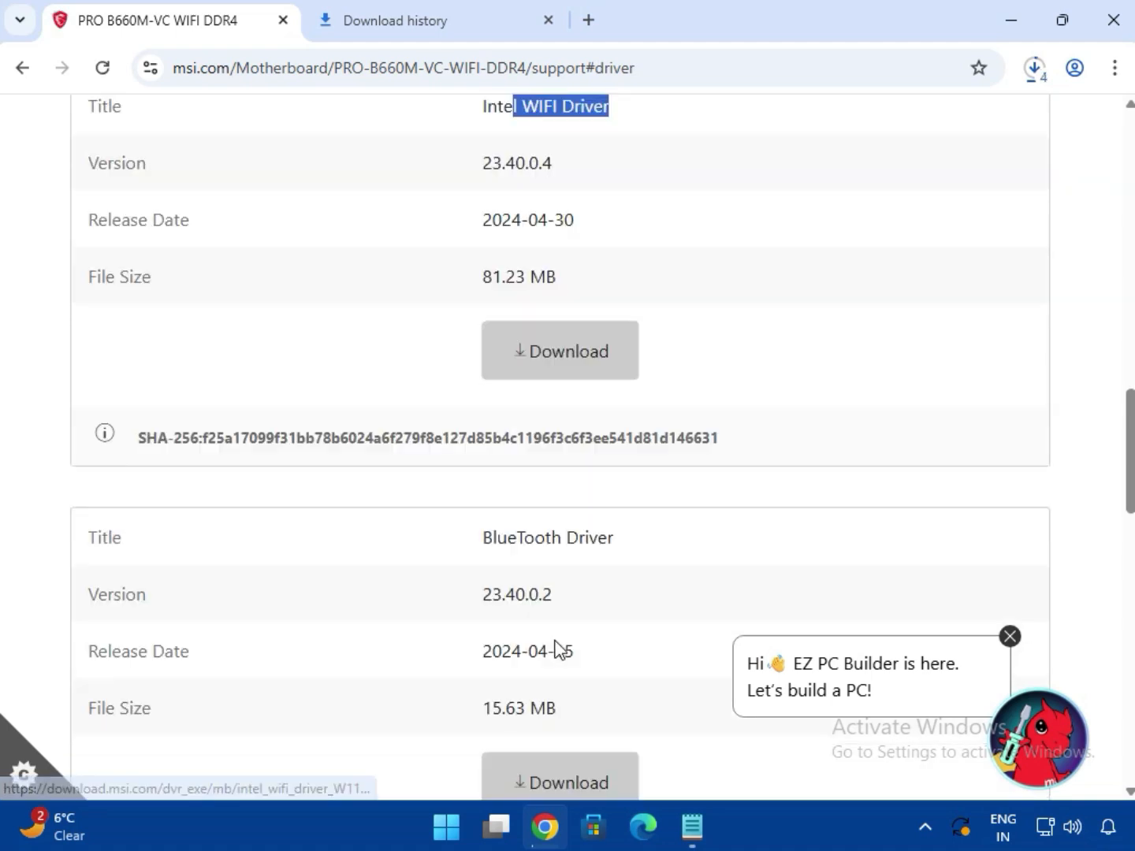
left_click_drag(485, 422, 652, 425)
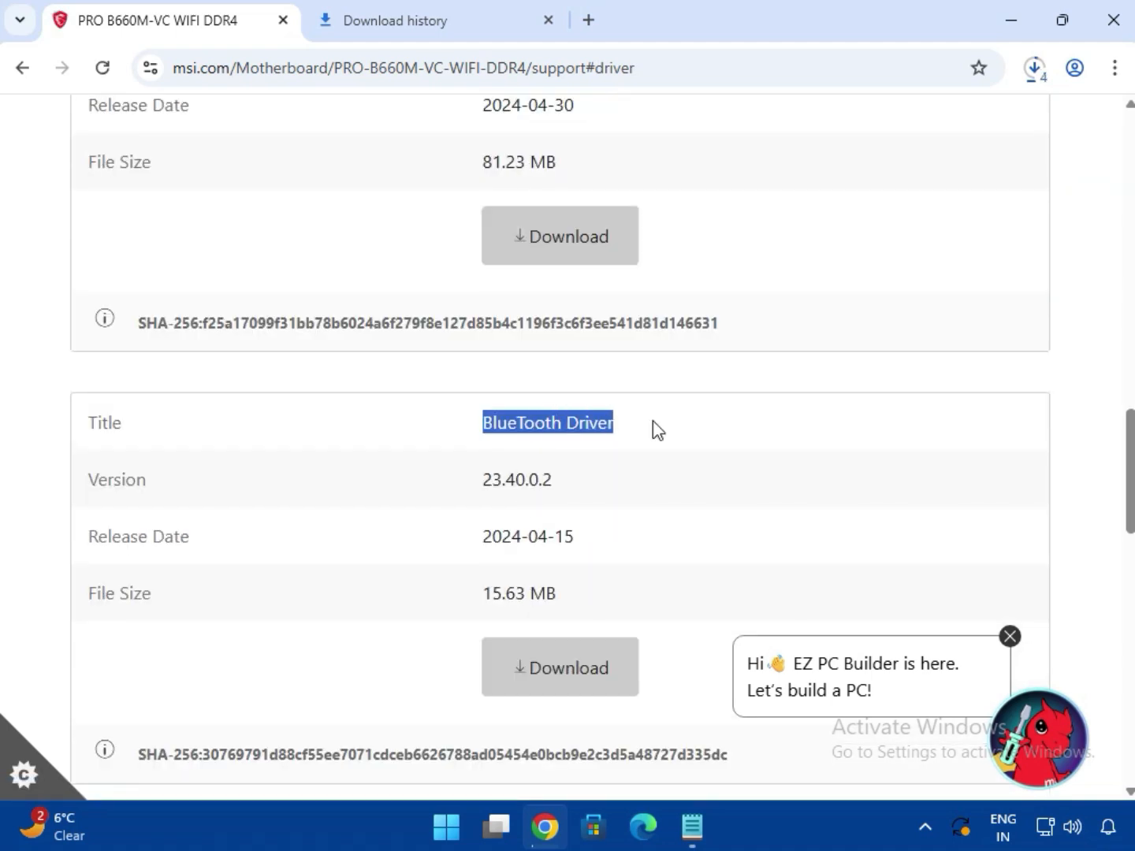
left_click(598, 670)
Open the full download history and show bt_drivers (3).zip in its folder
left_click(1034, 69)
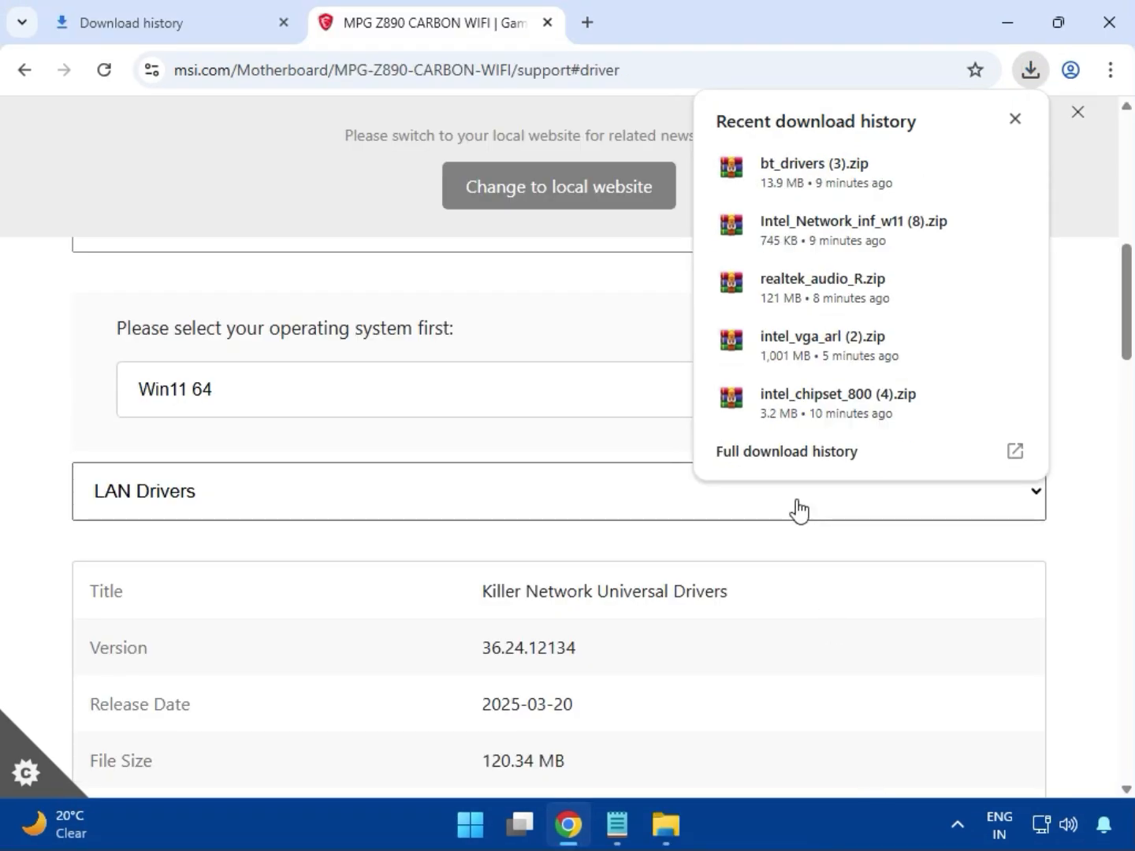
left_click(758, 459)
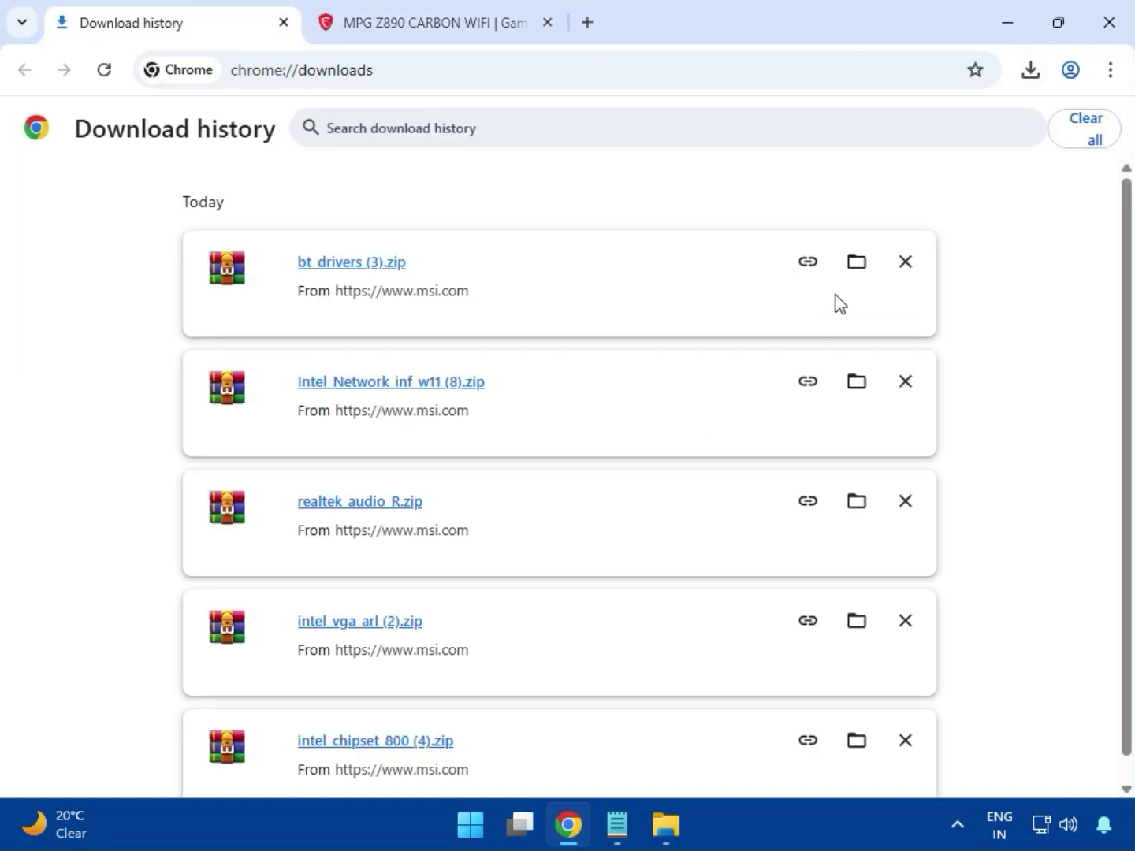
left_click(850, 268)
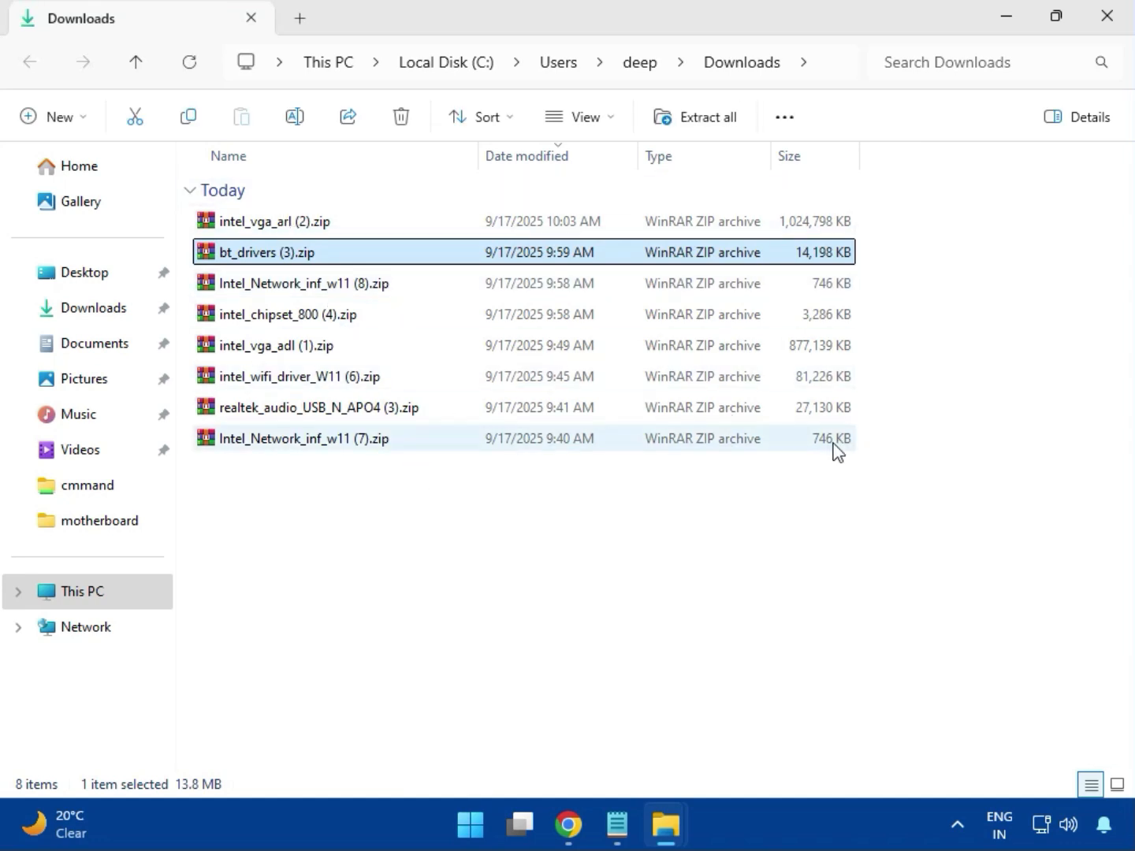
Open the intel_vga_arl (2).zip archive and launch Installer.exe from its Intel VGA Driver_32.0.101.6629 folder
key("Up")
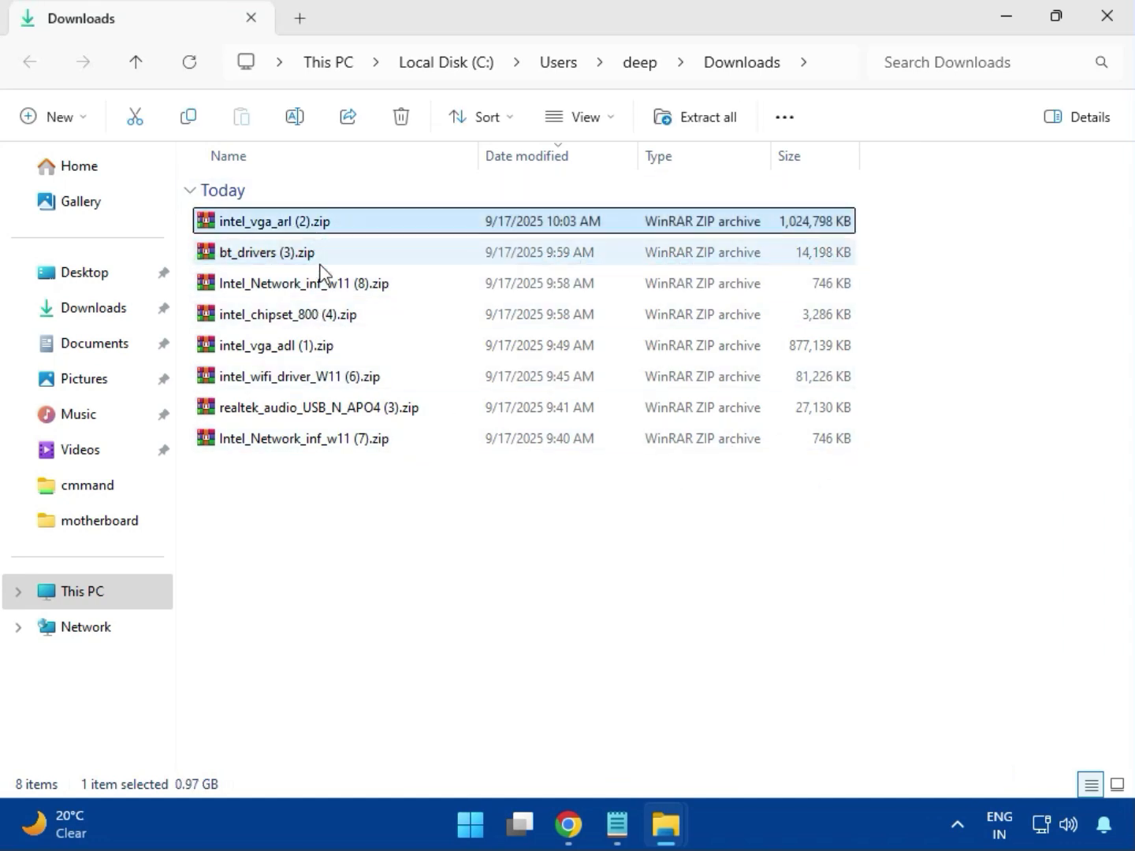
double_click(309, 224)
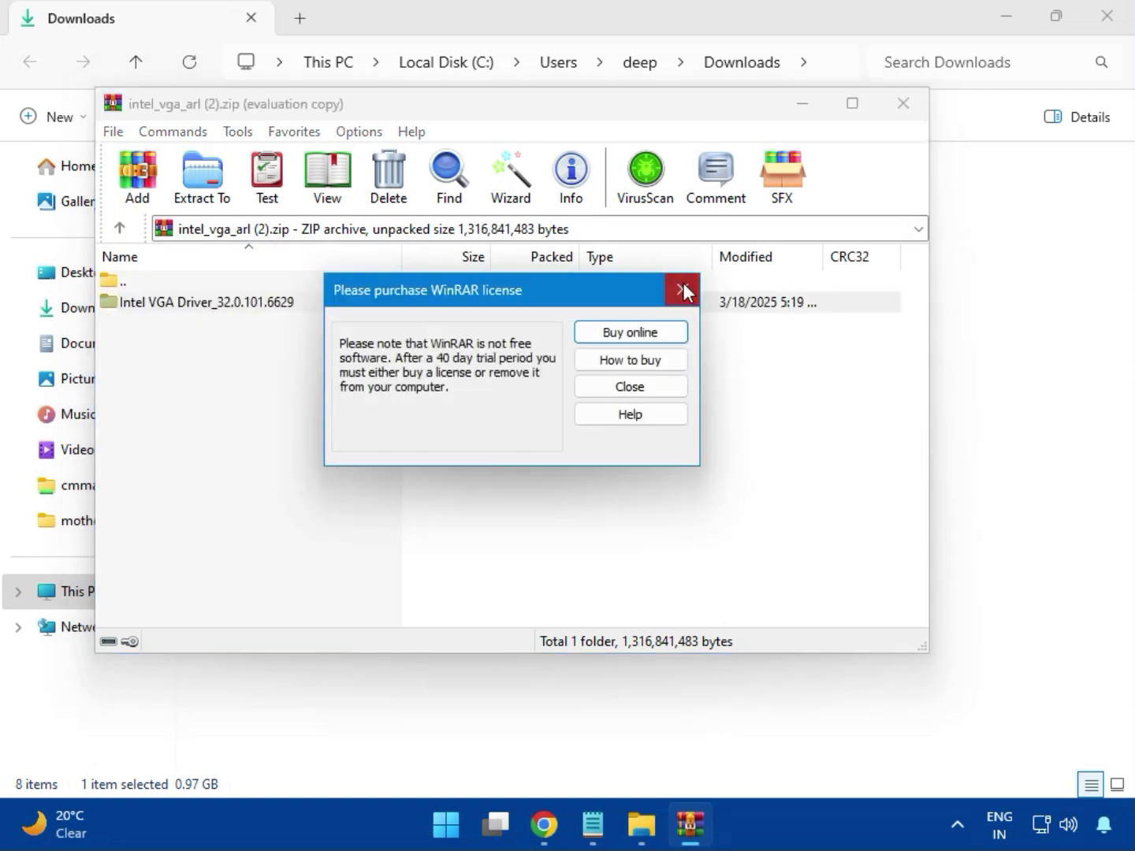
left_click(681, 291)
double_click(236, 303)
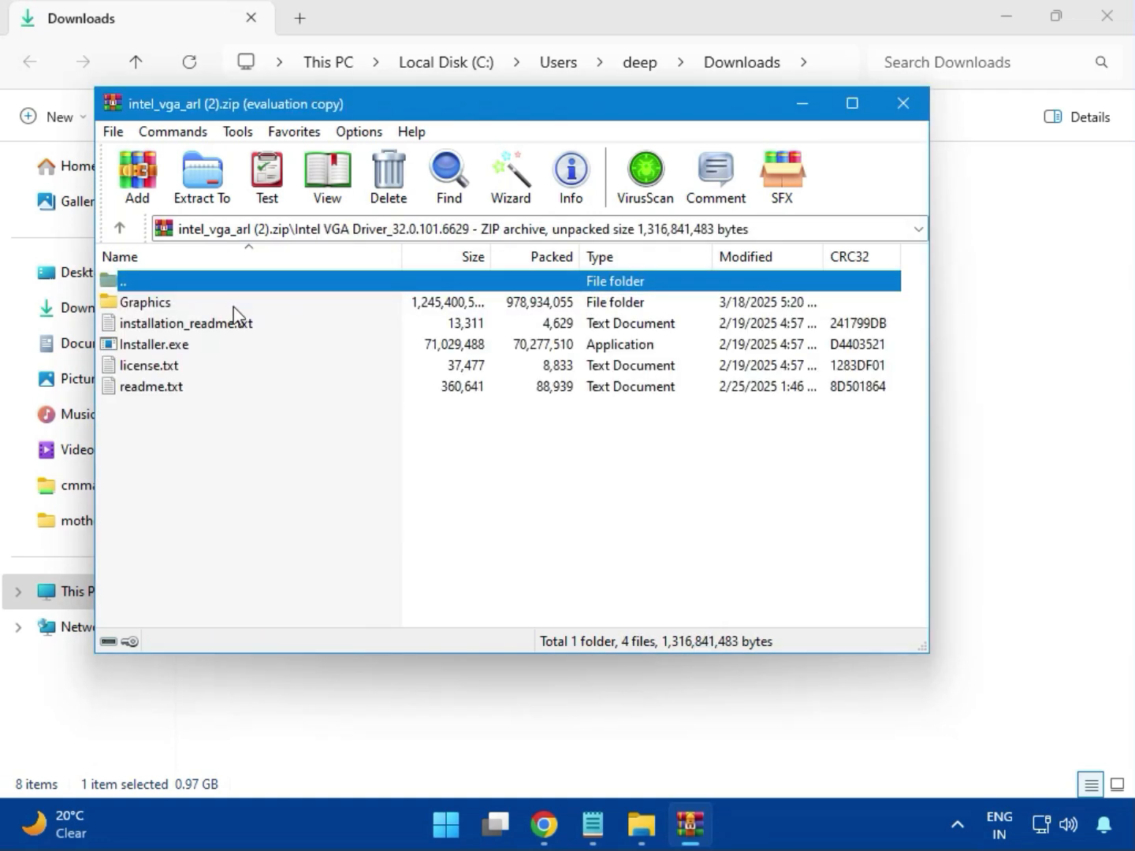
left_click(188, 346)
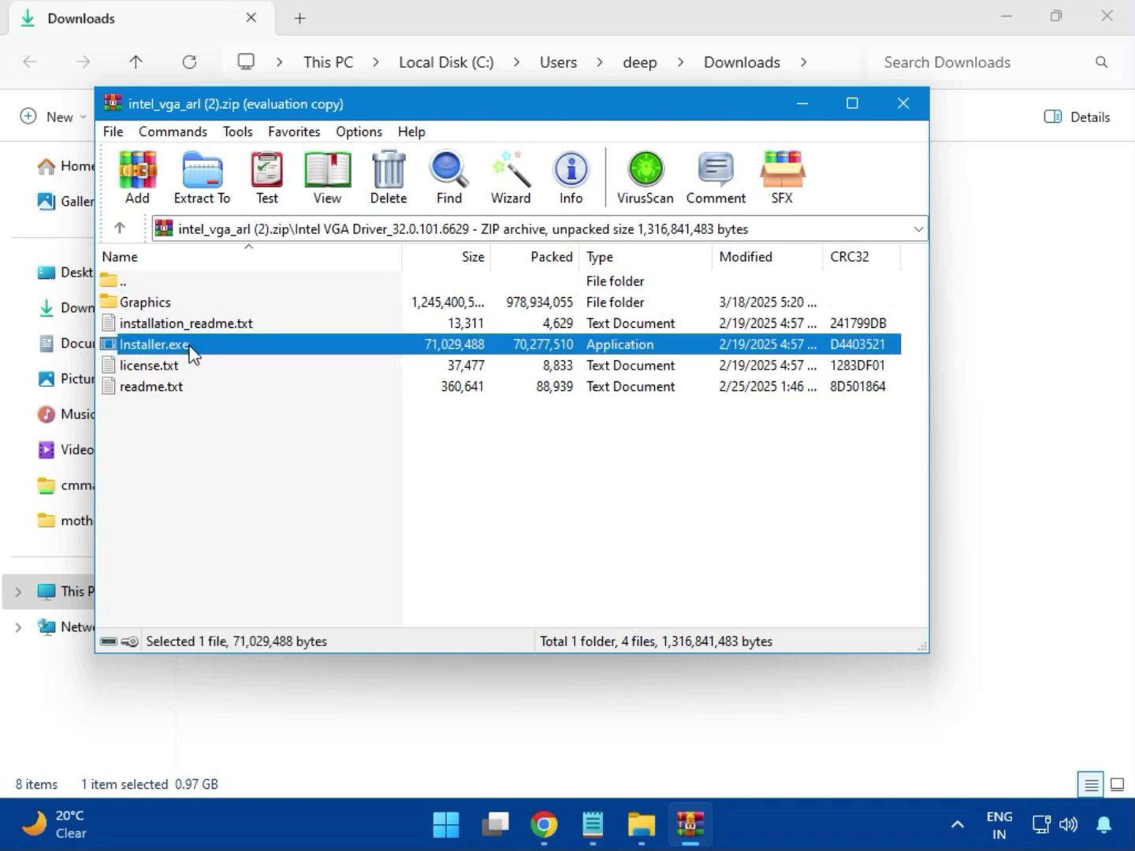
double_click(226, 348)
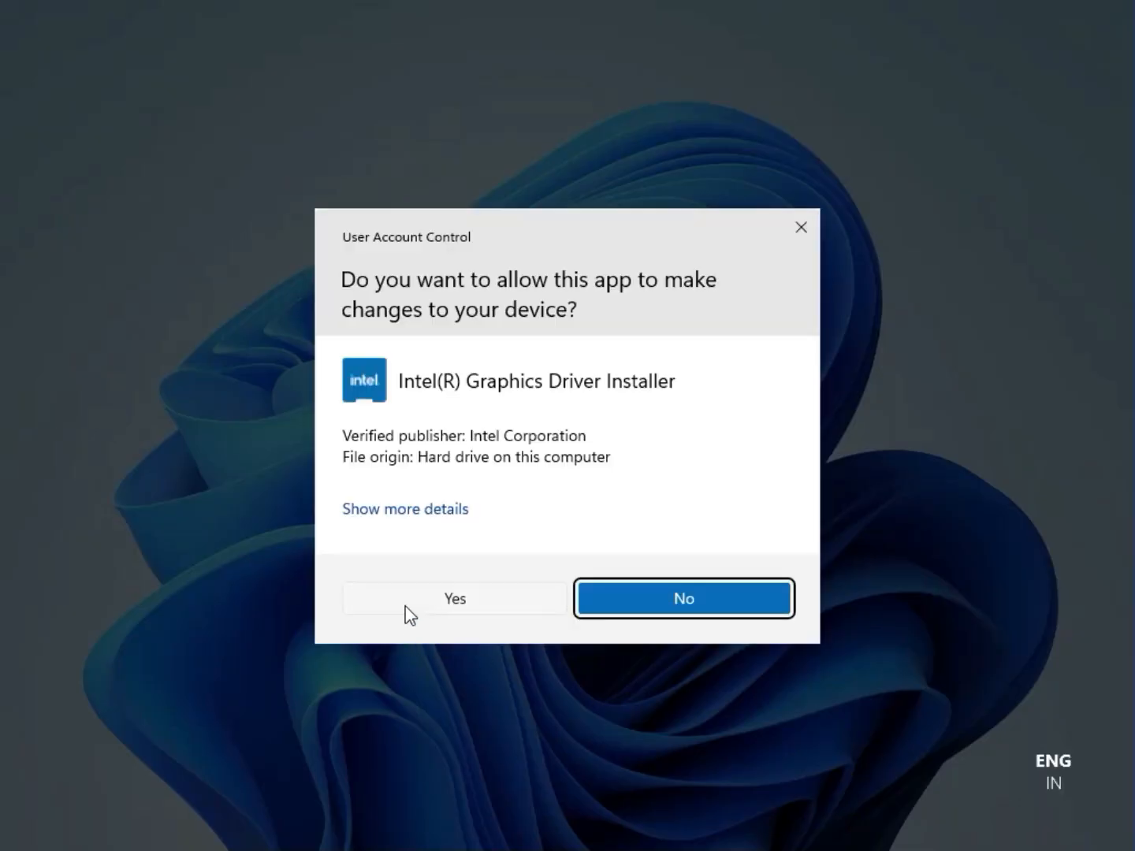
Try to install the Intel graphics driver, allowing the installer to make changes, and close the installer and archive
left_click(446, 599)
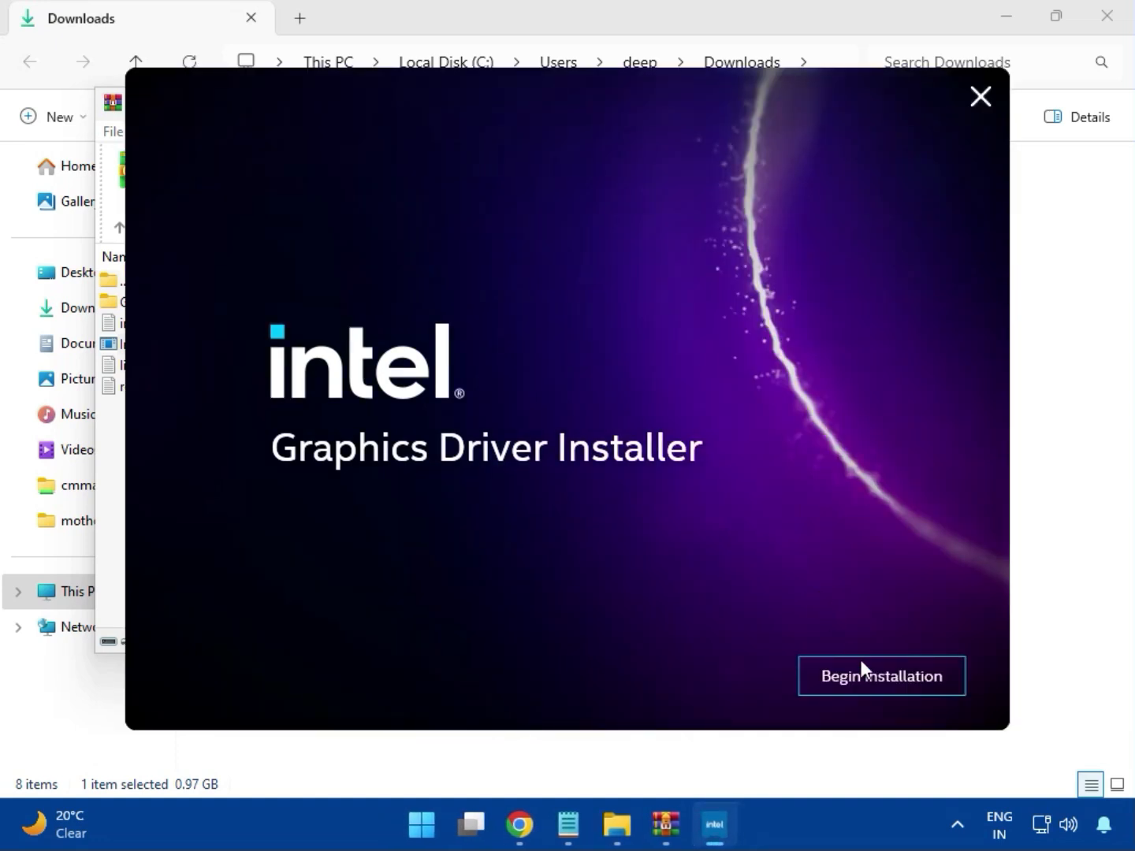
left_click(867, 675)
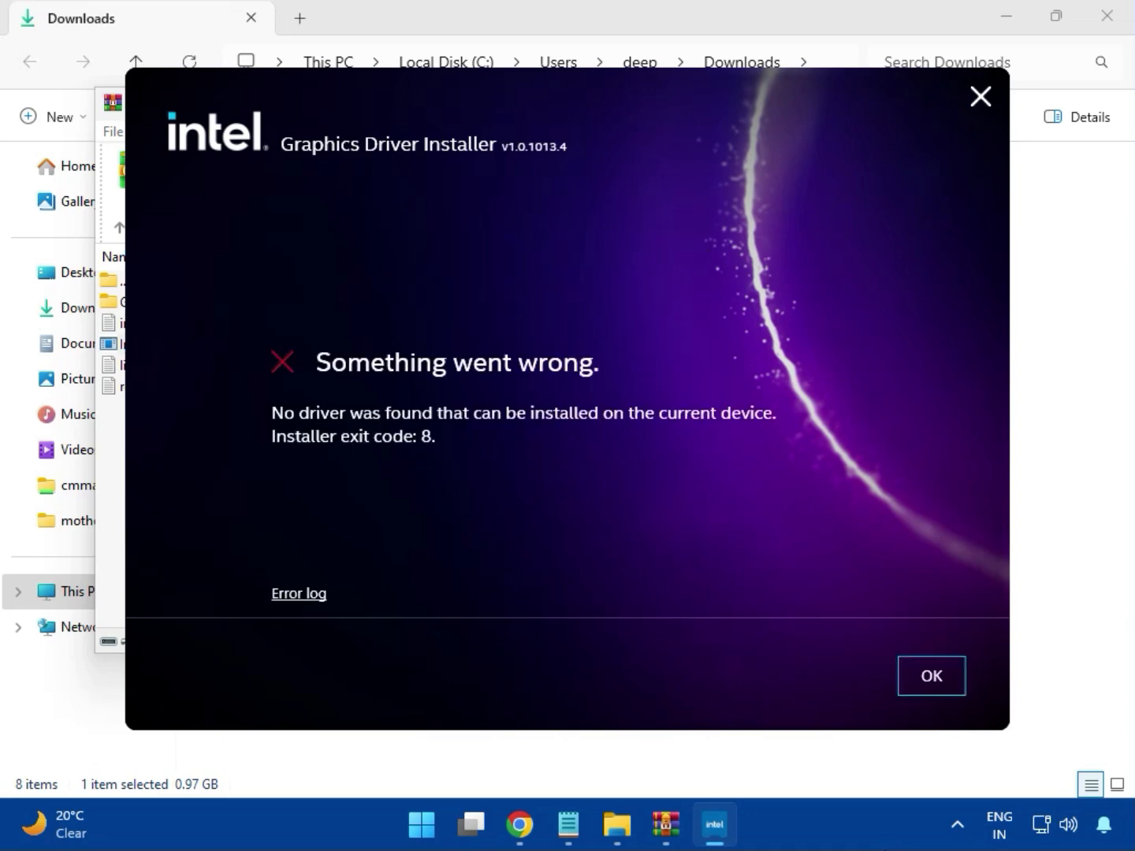
left_click(917, 693)
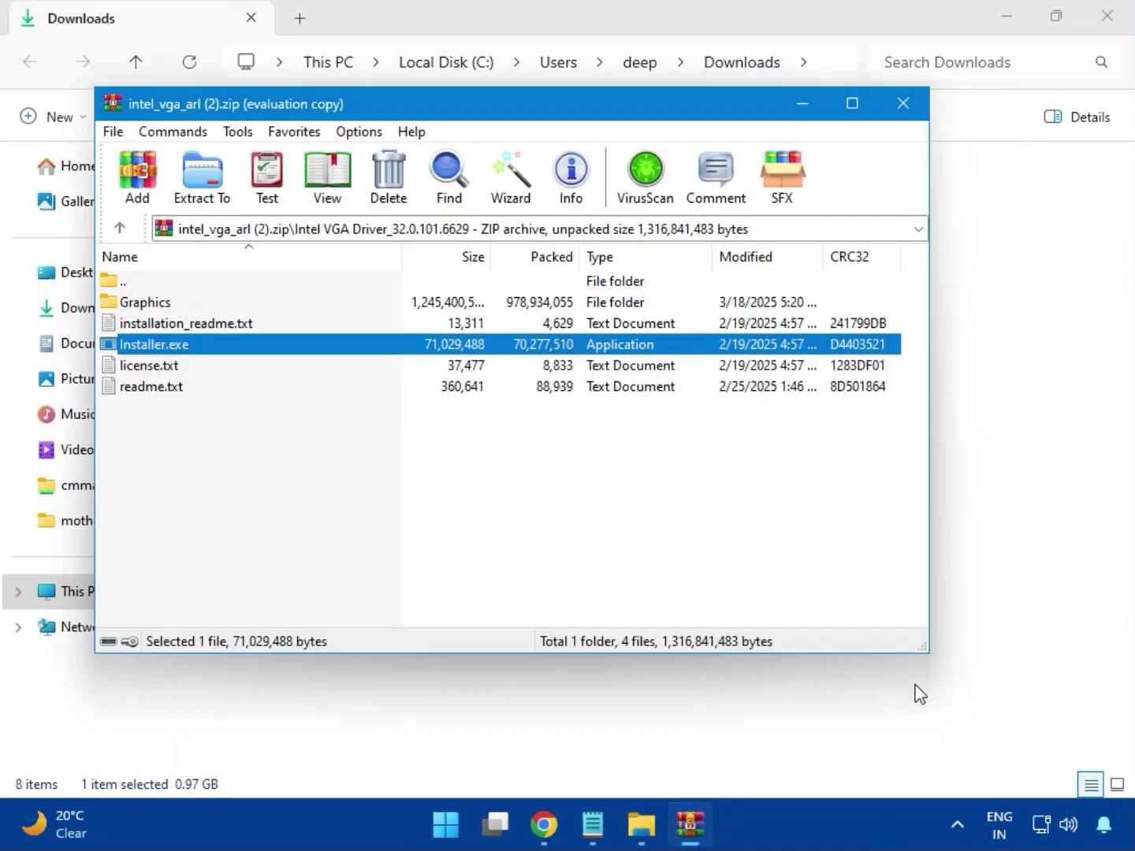
left_click(901, 103)
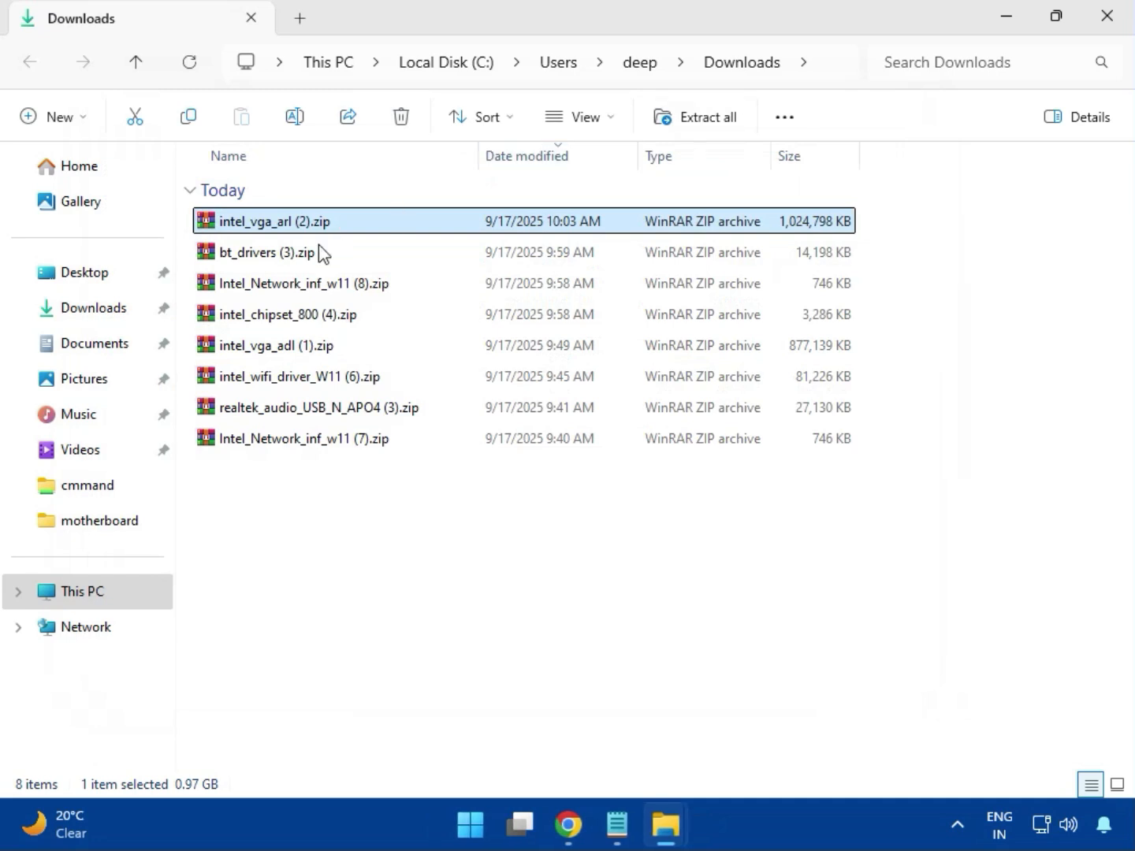
Open the bt_drivers (3).zip archive and launch Intel Bluetooth.msi from its Intel BlueTooth Driver_23.70.0.2 folder
left_click(236, 259)
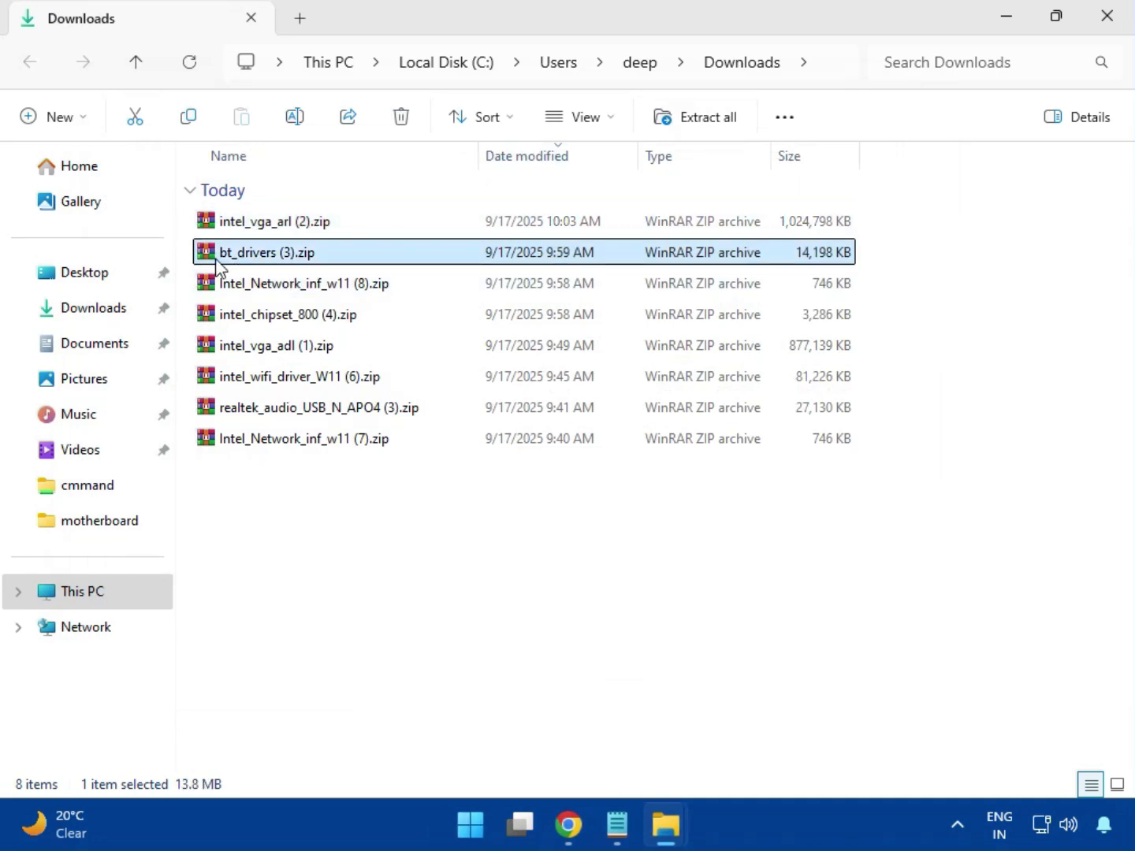
double_click(273, 257)
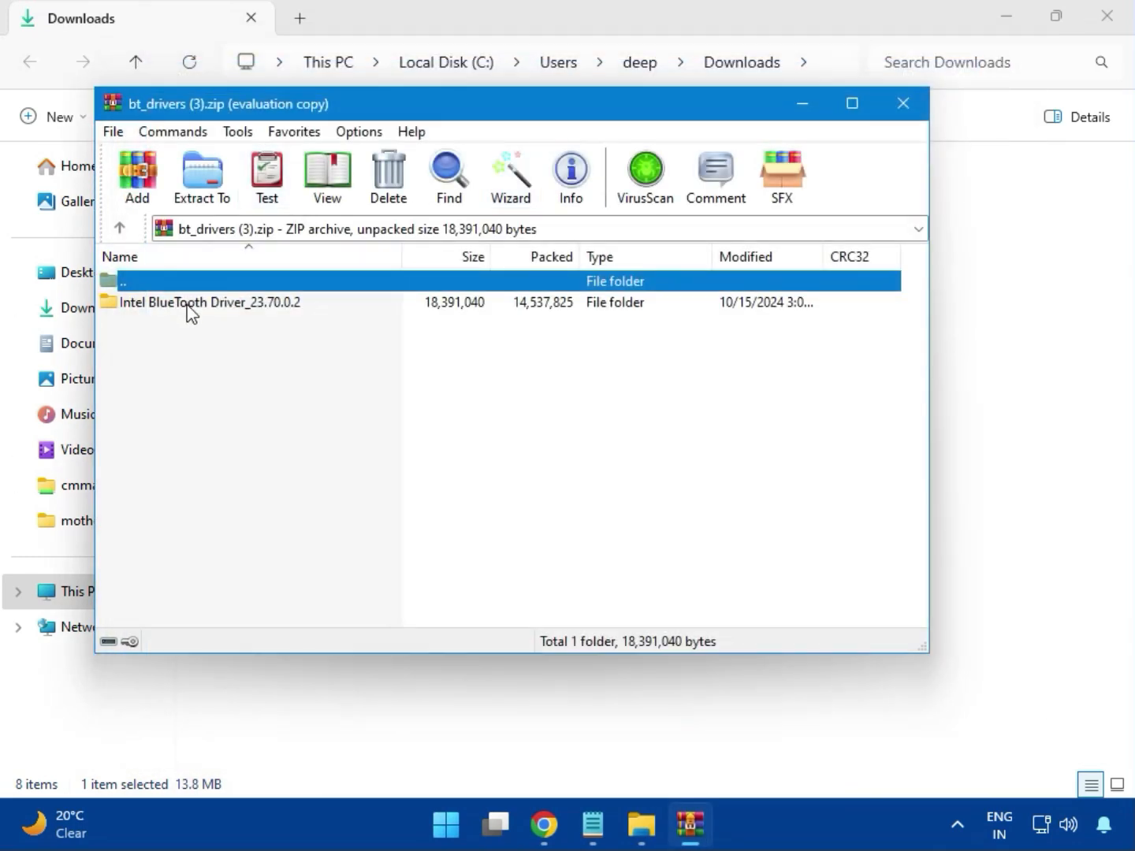
left_click(157, 304)
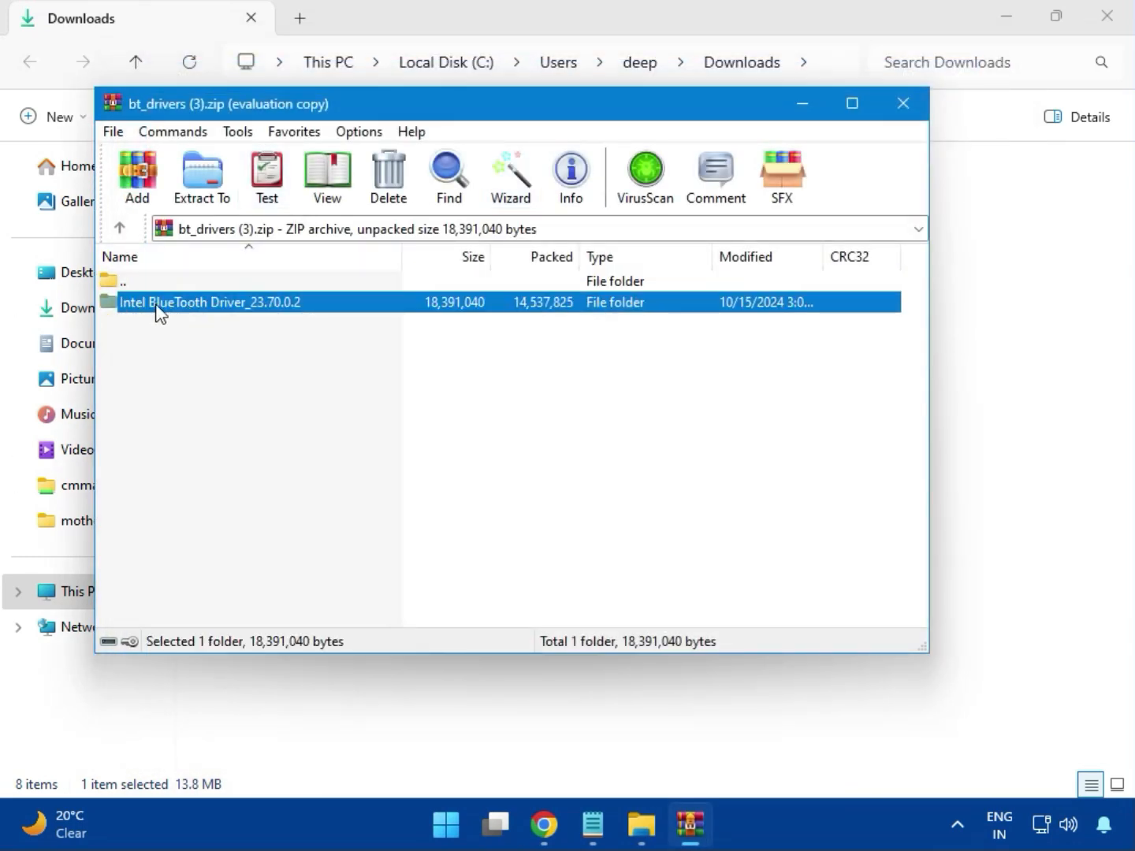
double_click(211, 302)
double_click(192, 312)
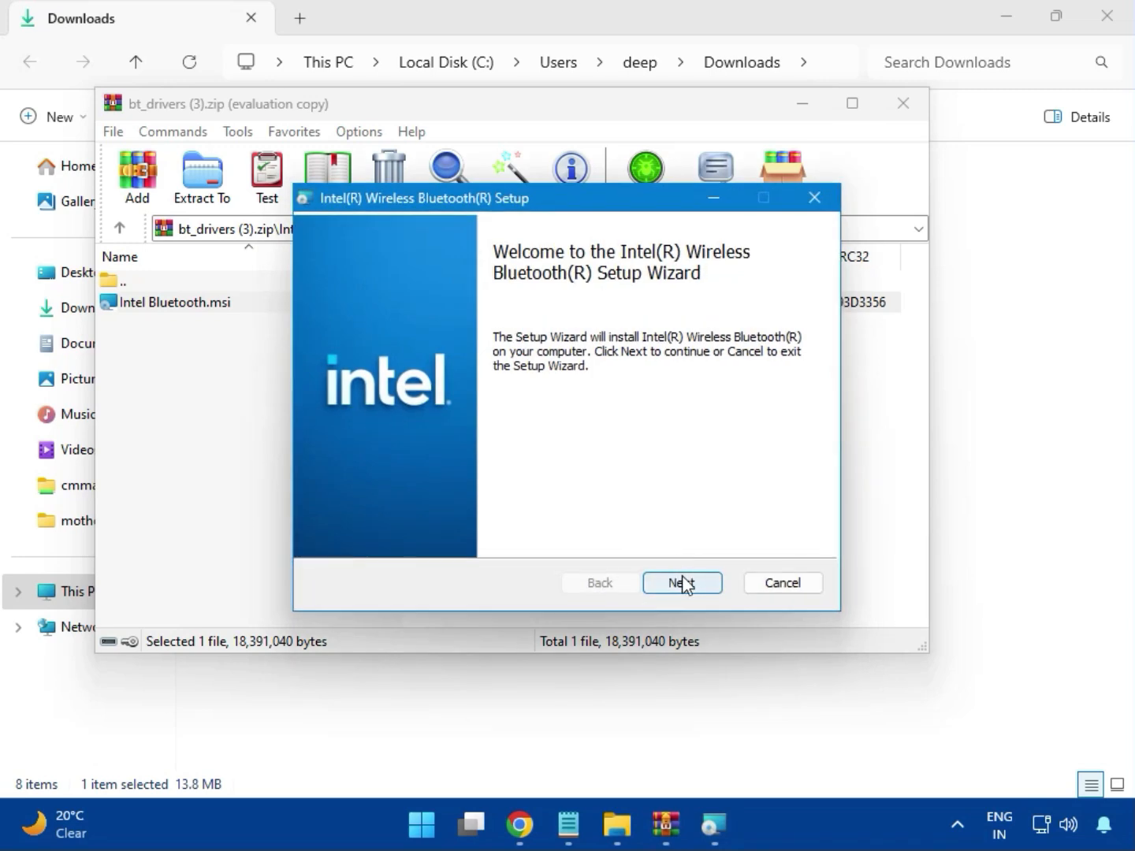
Accept the license agreement in the Intel Wireless Bluetooth setup and choose the Typical setup type
left_click(679, 582)
left_click(405, 535)
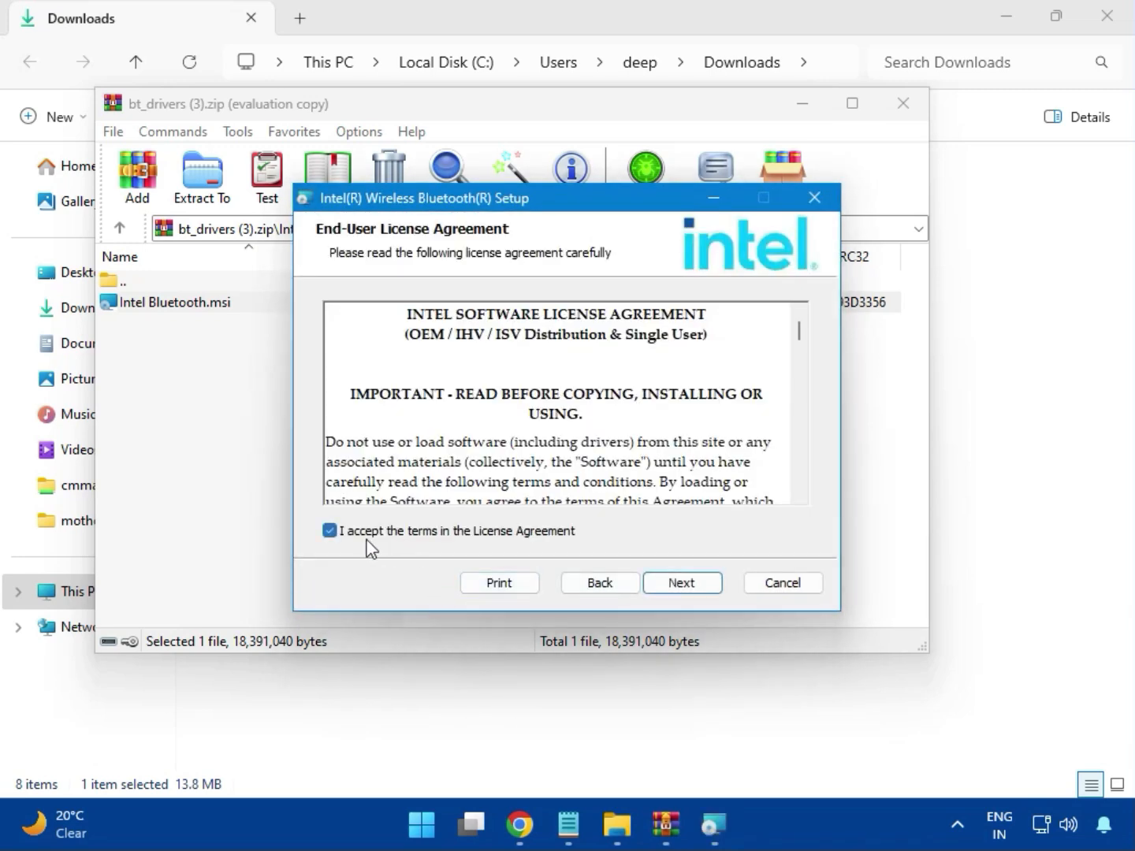
left_click(679, 586)
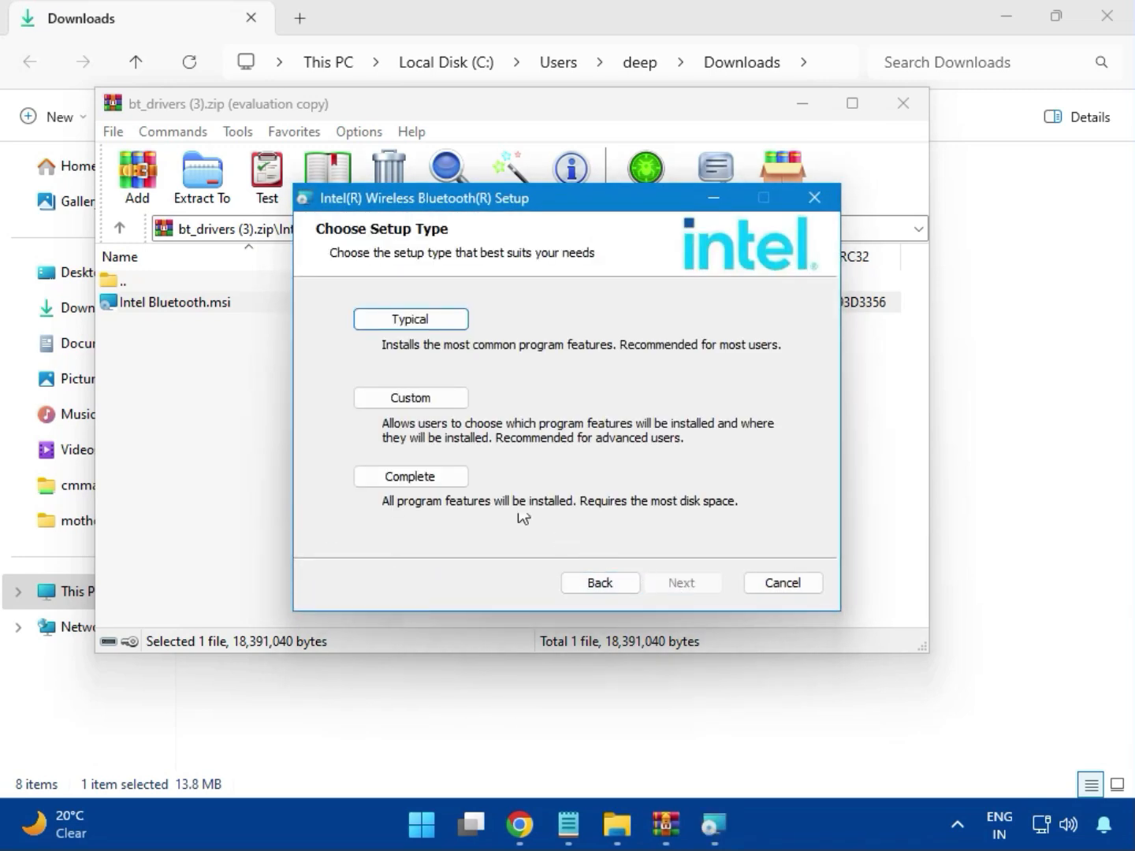
left_click(391, 323)
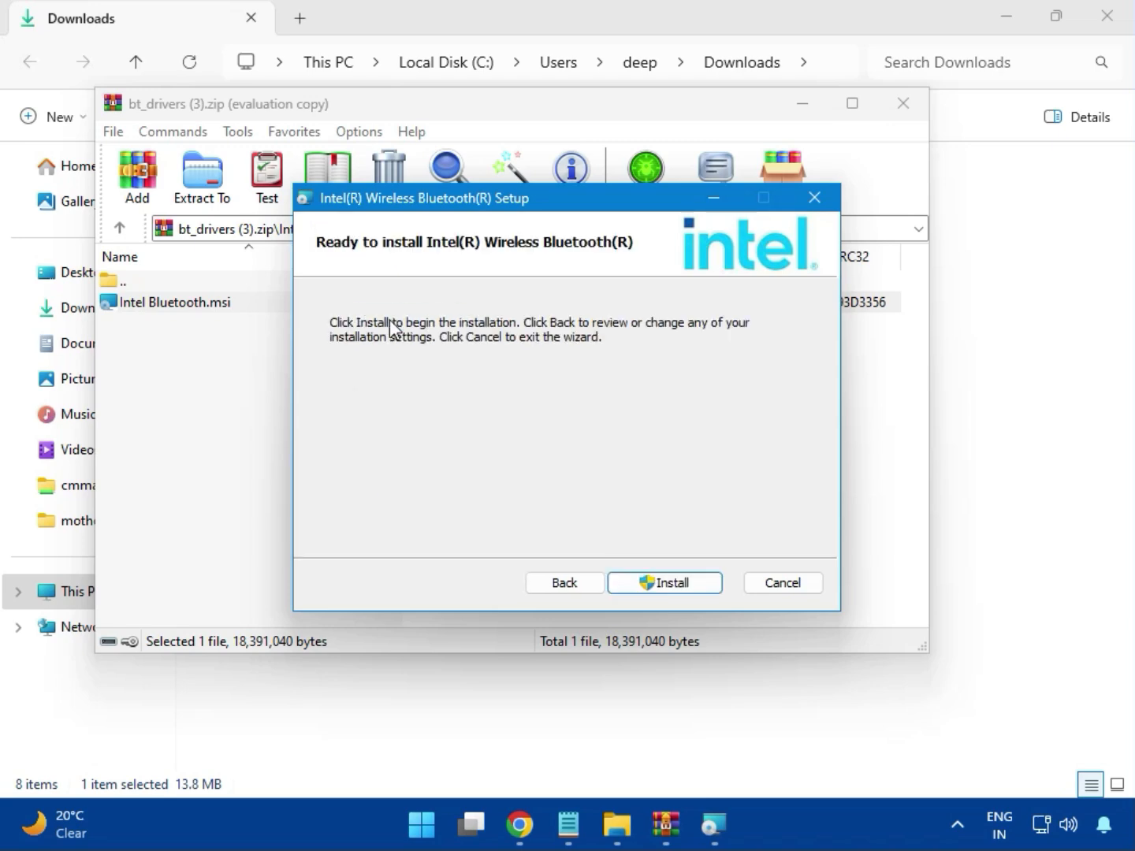
Install the Intel Wireless Bluetooth driver, allowing it to make changes, and close the finished setup and the archive
left_click(653, 583)
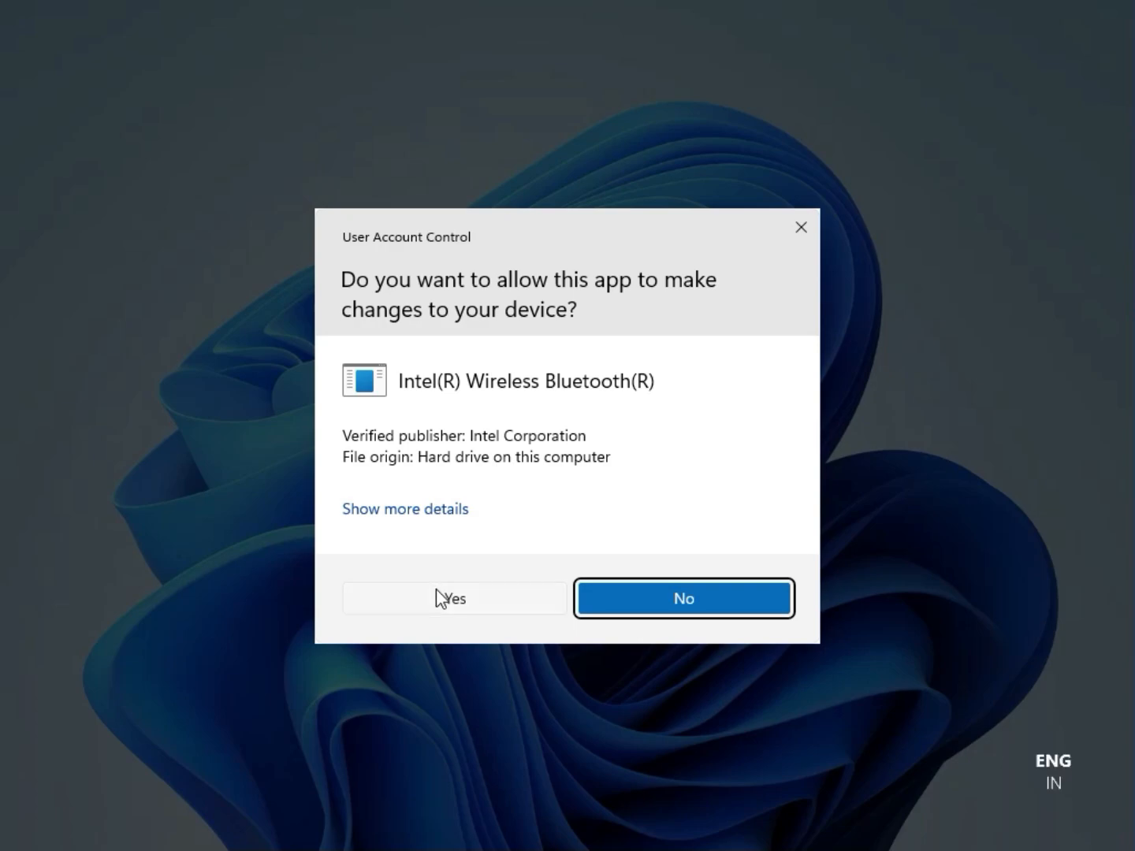
left_click(436, 585)
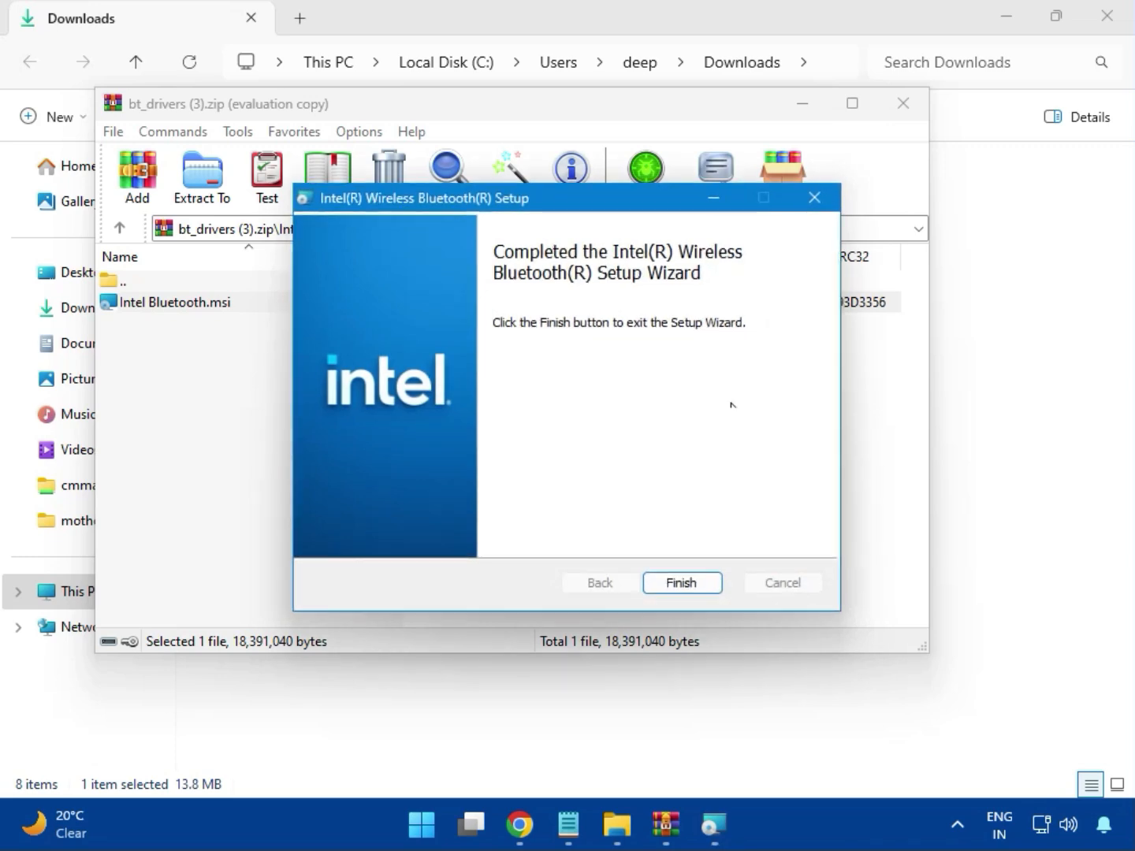
left_click(681, 582)
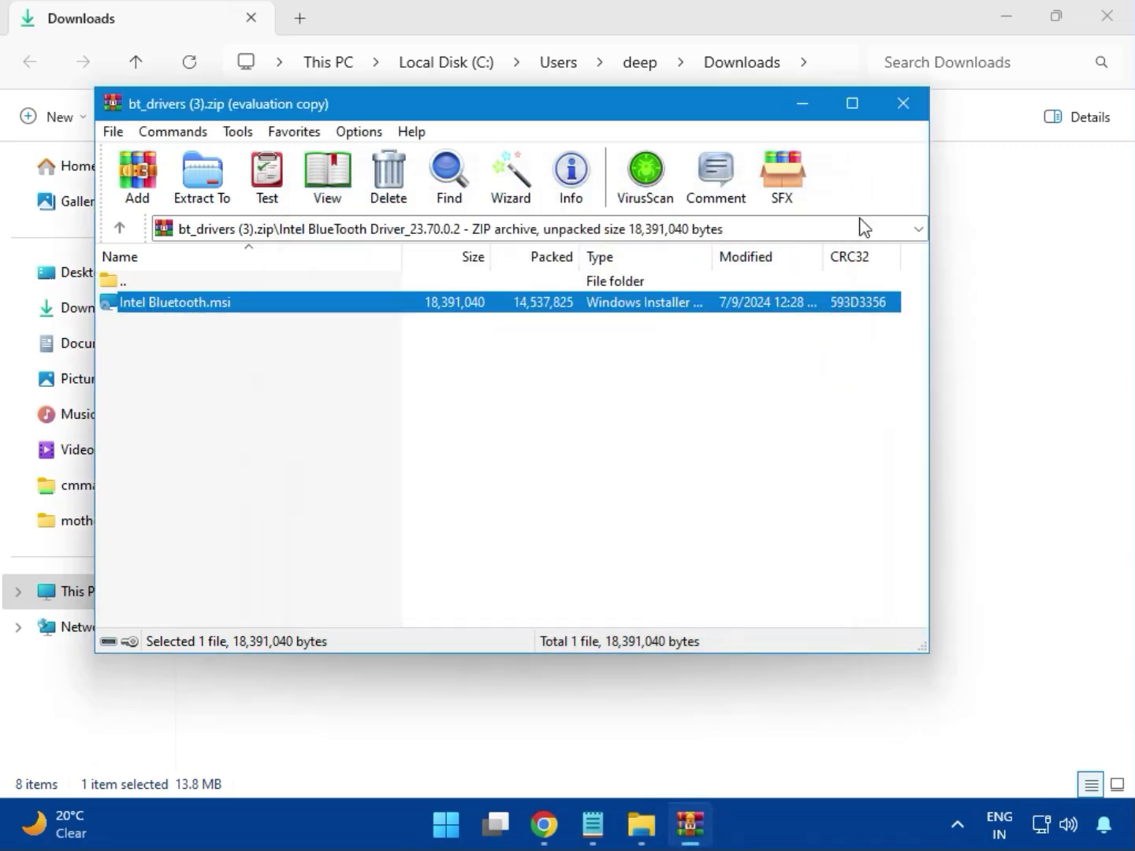
left_click(913, 114)
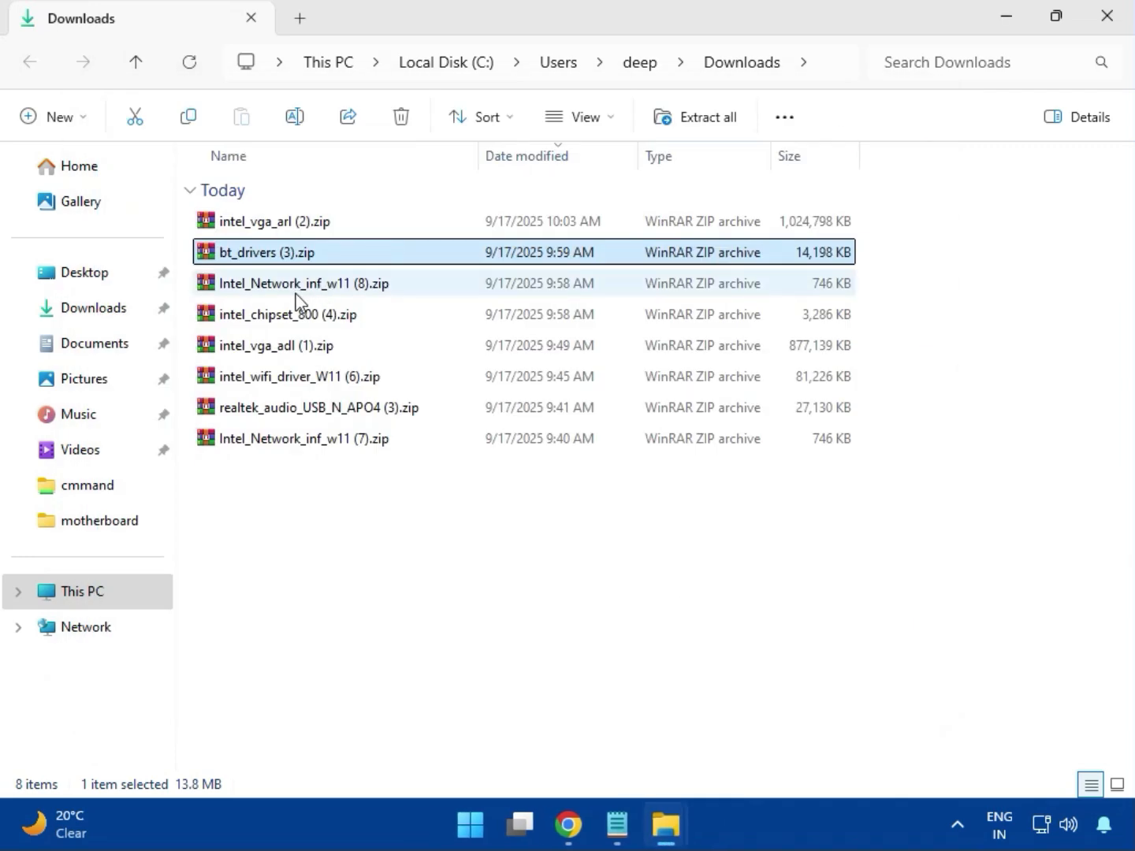
Try to install the network driver using MSI SetupDrv64.exe from the W11 folder of Intel_Network_inf_w11 (8).zip, and close the installer and archive
left_click(297, 285)
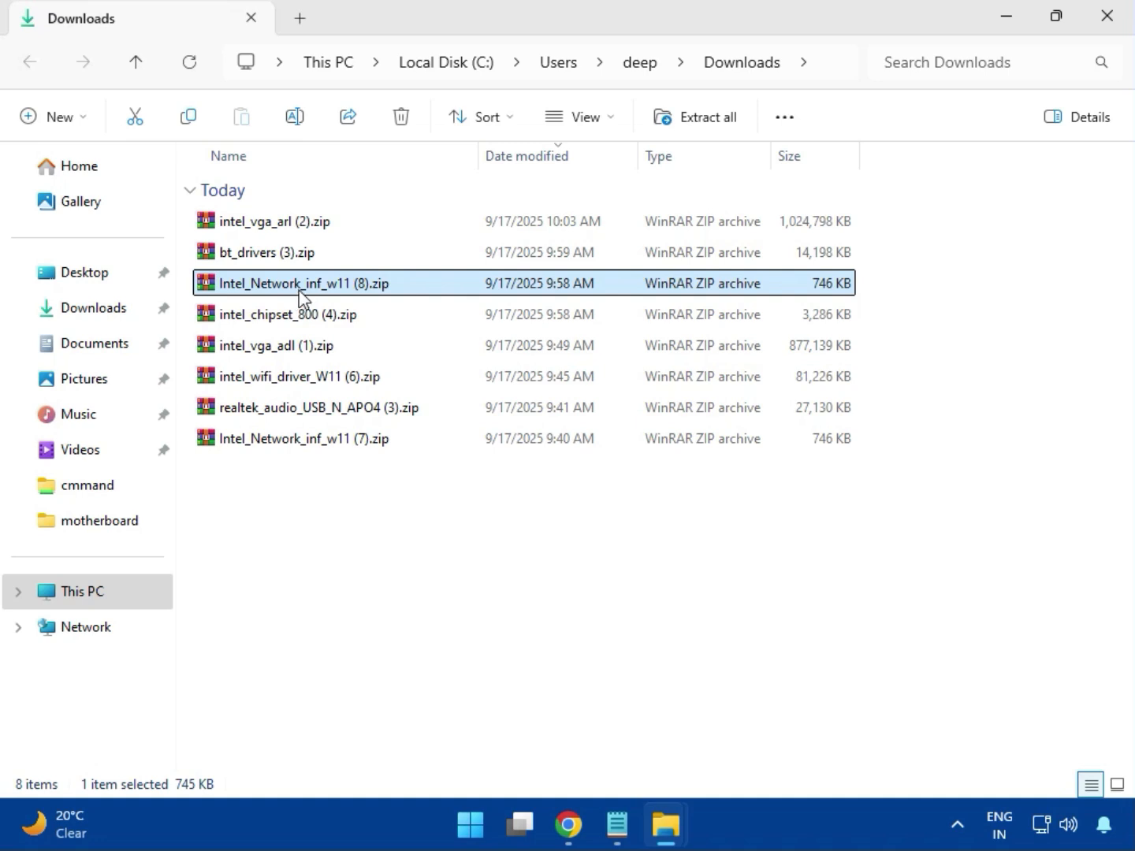
double_click(315, 287)
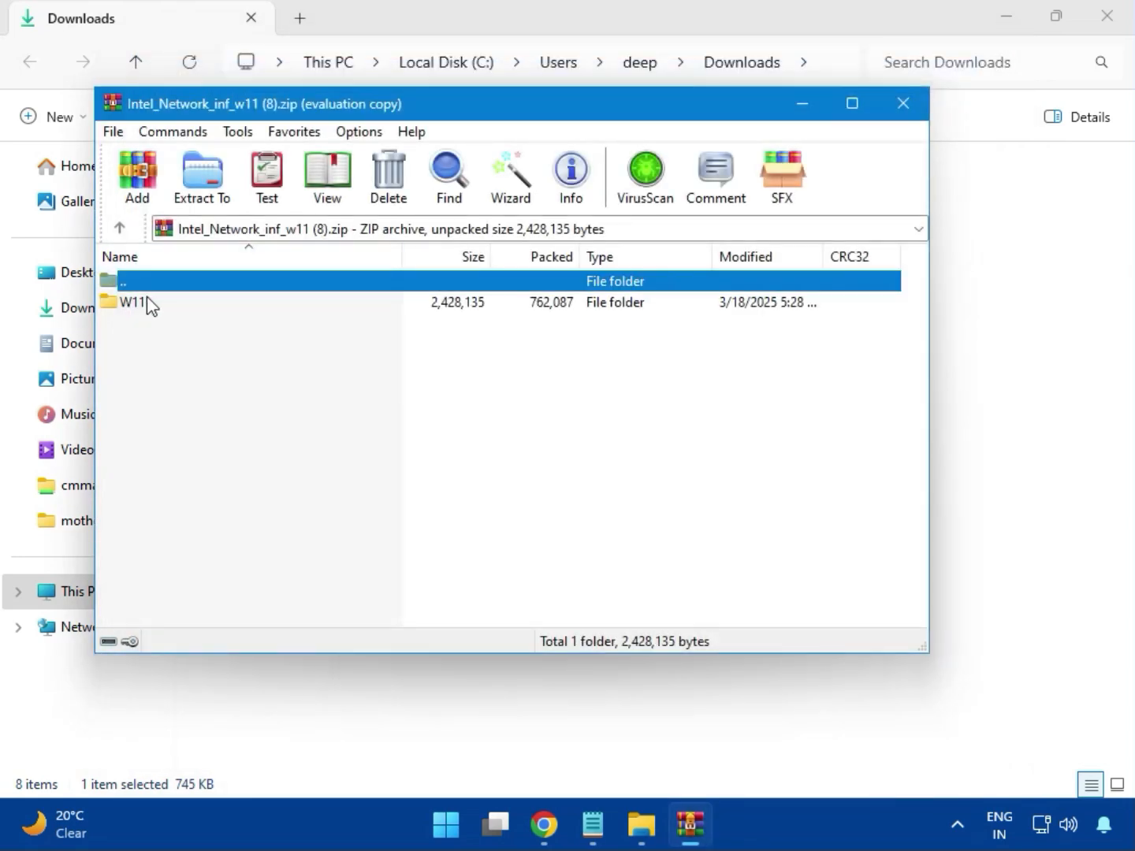
left_click(139, 306)
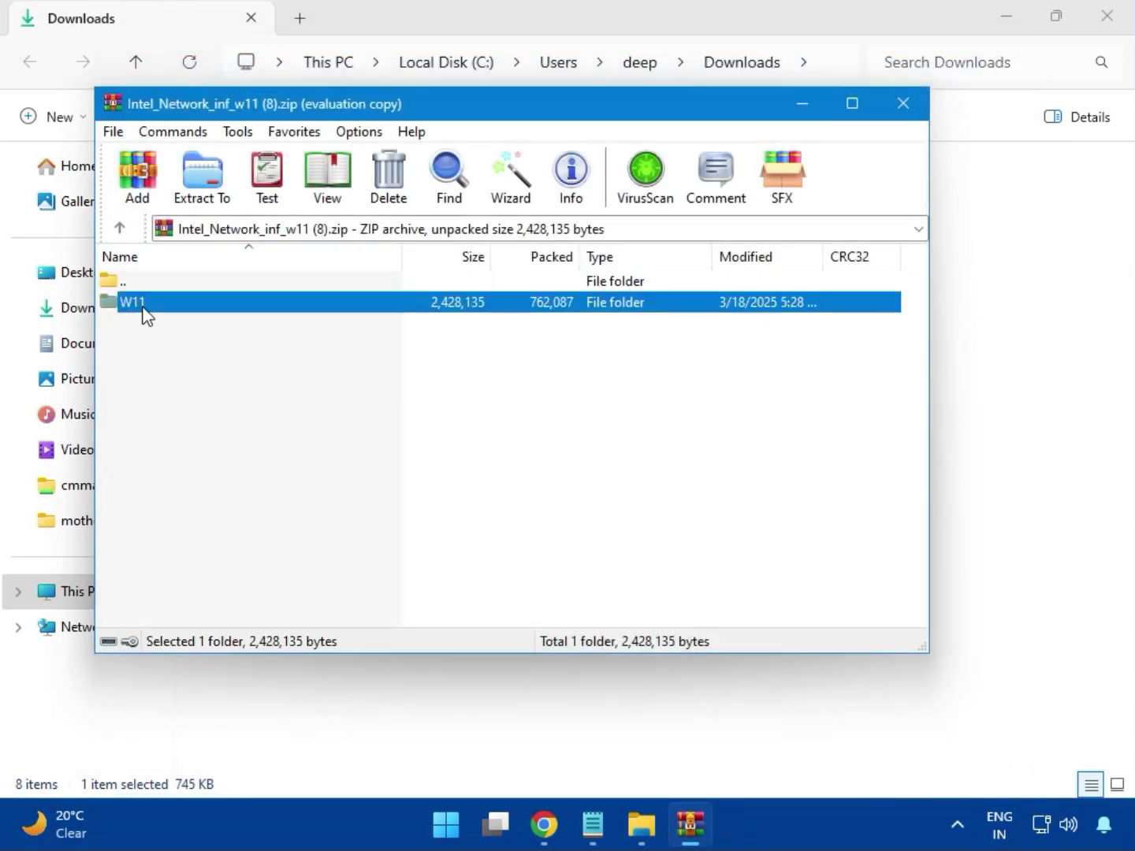
double_click(144, 310)
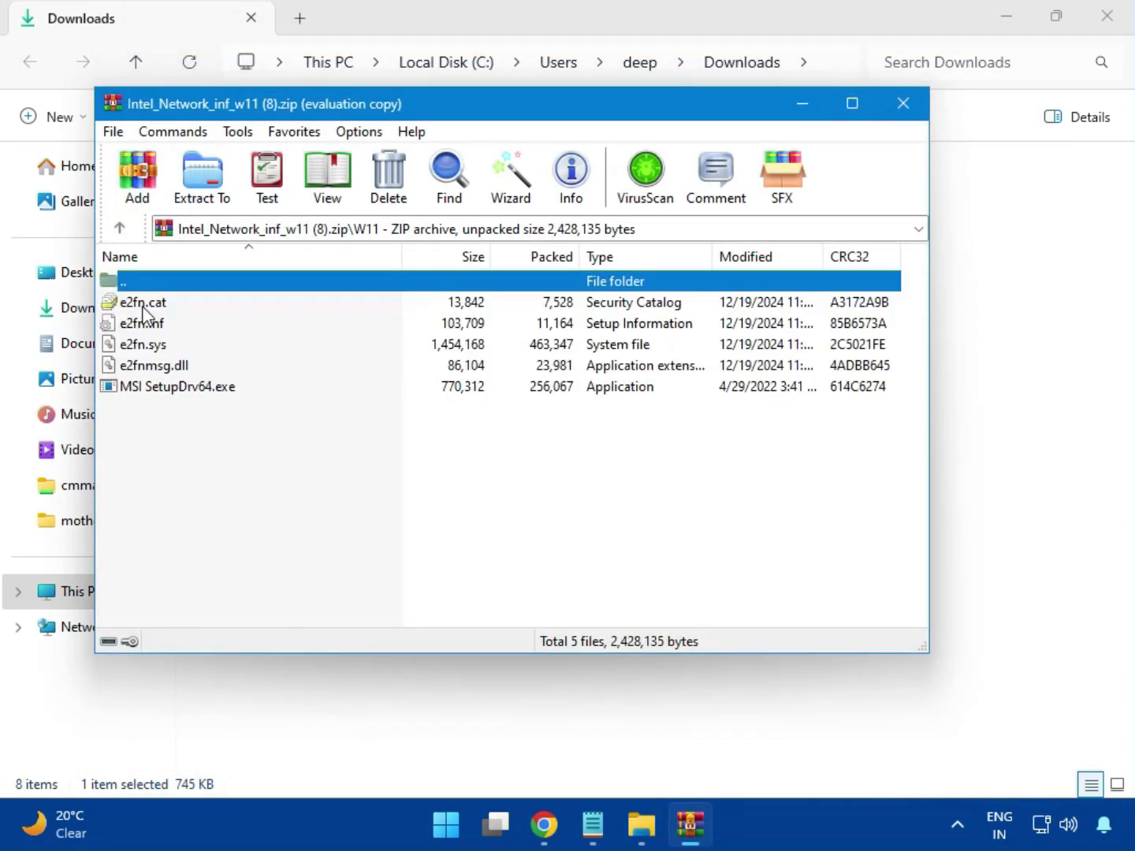
double_click(212, 391)
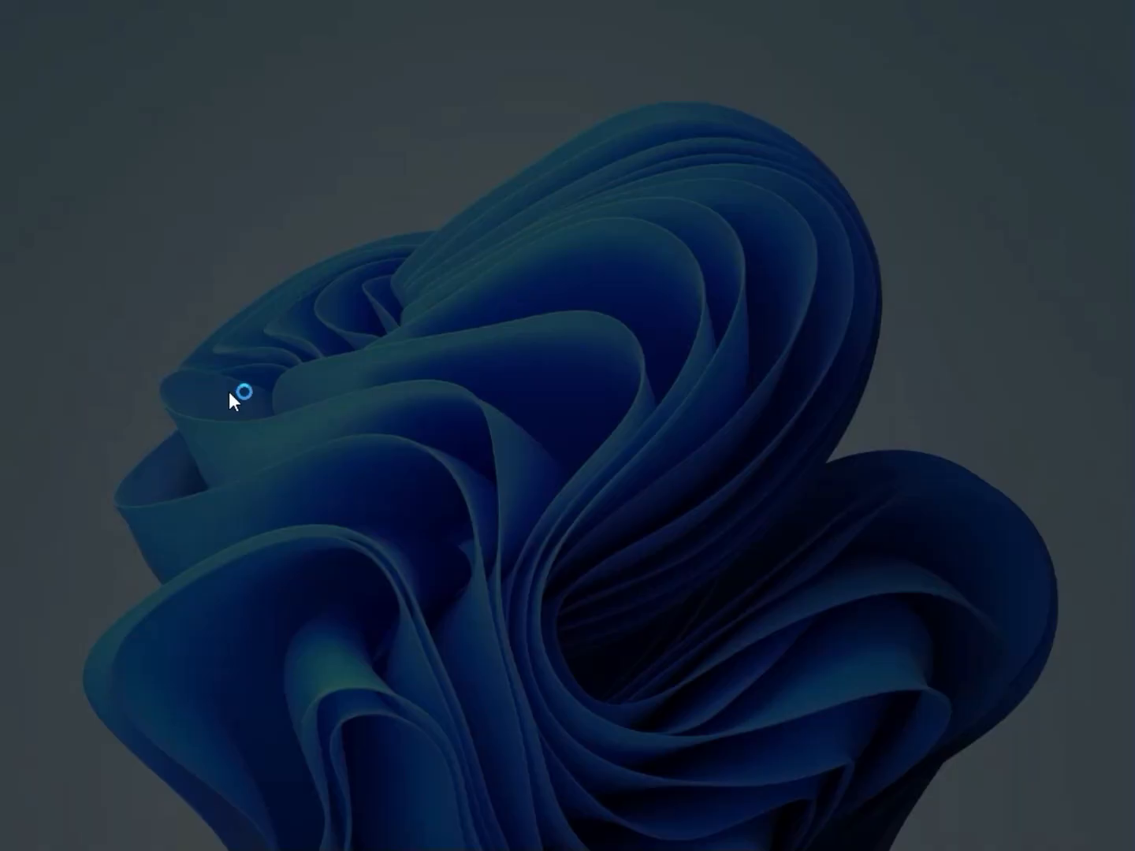
left_click(422, 587)
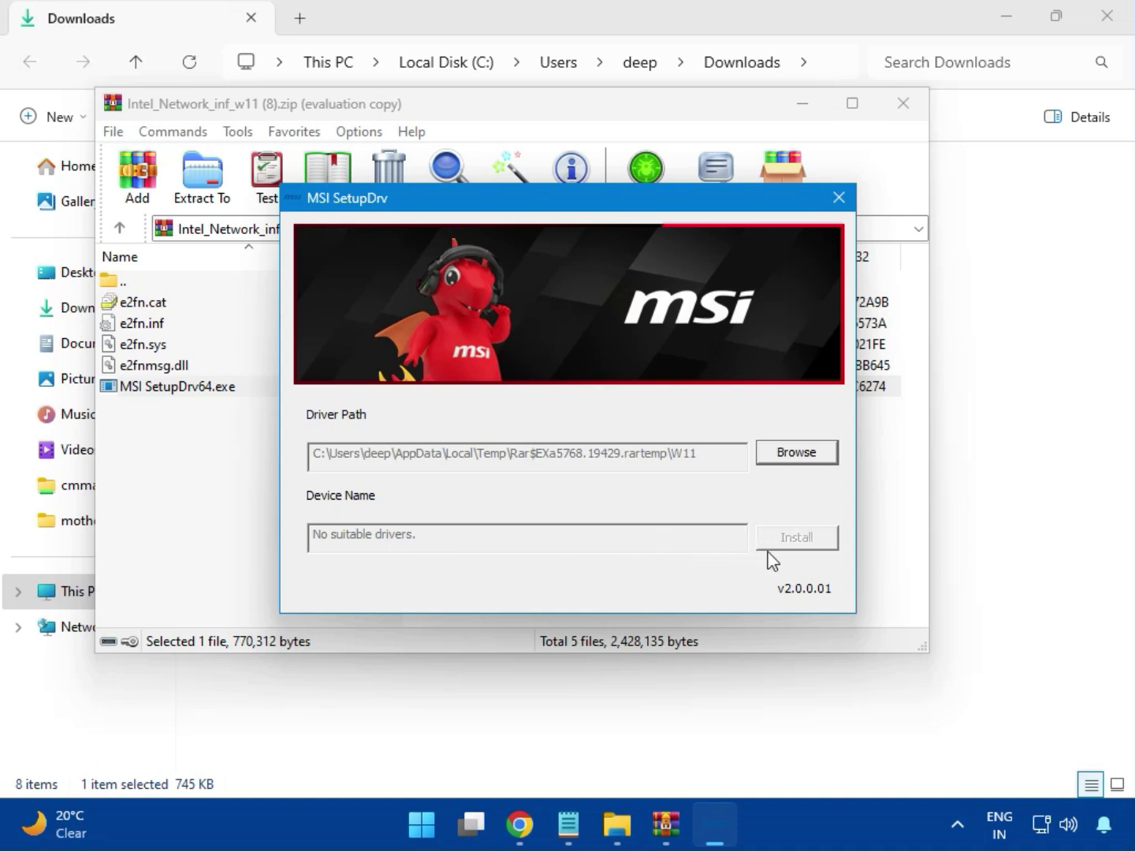
left_click(839, 198)
left_click(903, 107)
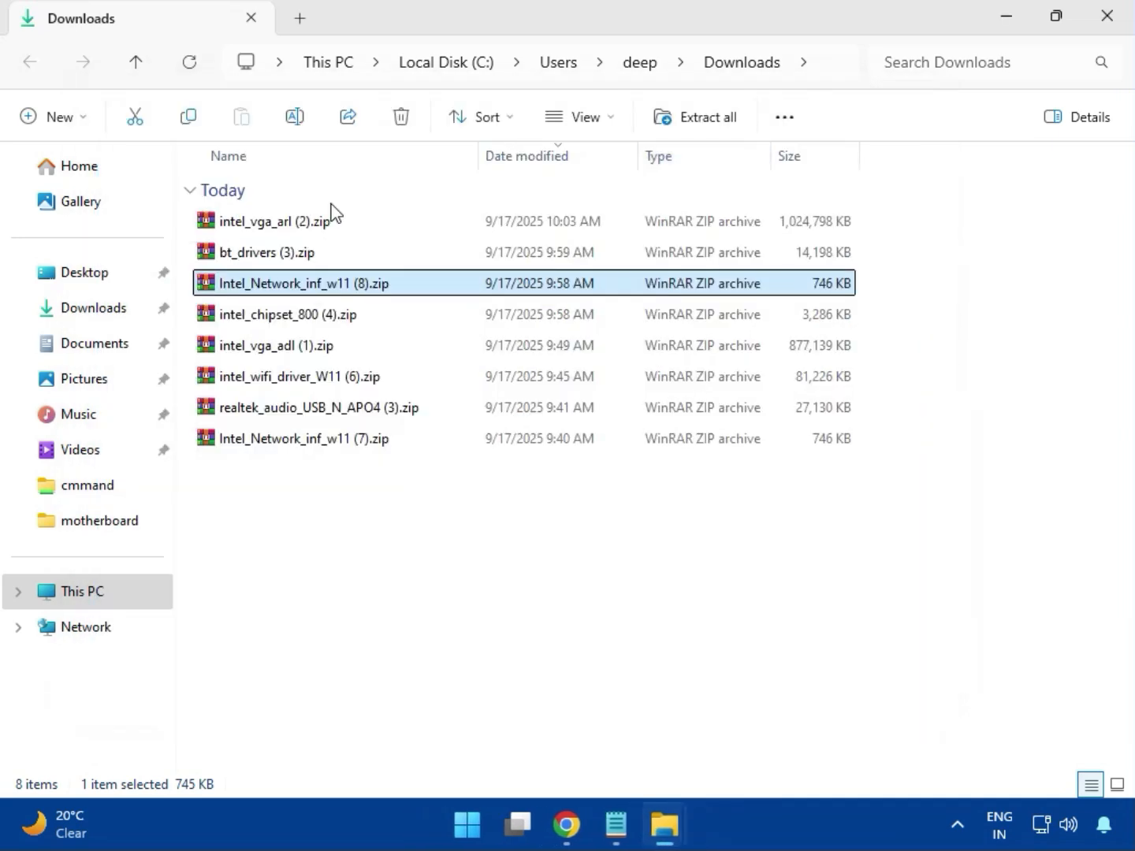
Open the intel_chipset_800 (4).zip archive and launch SetupChipset.exe from its Intel Chipset Driver_10.1.20062.8627 folder
left_click(263, 323)
double_click(320, 322)
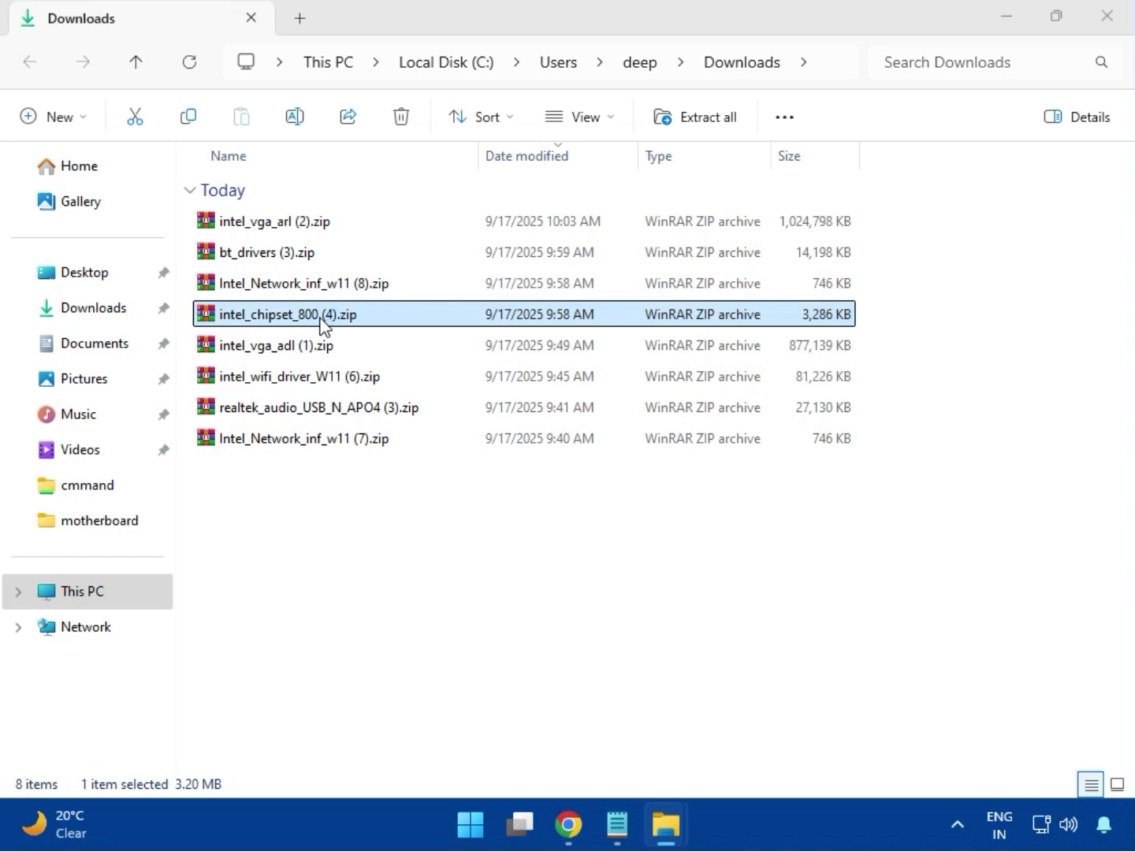
left_click(160, 308)
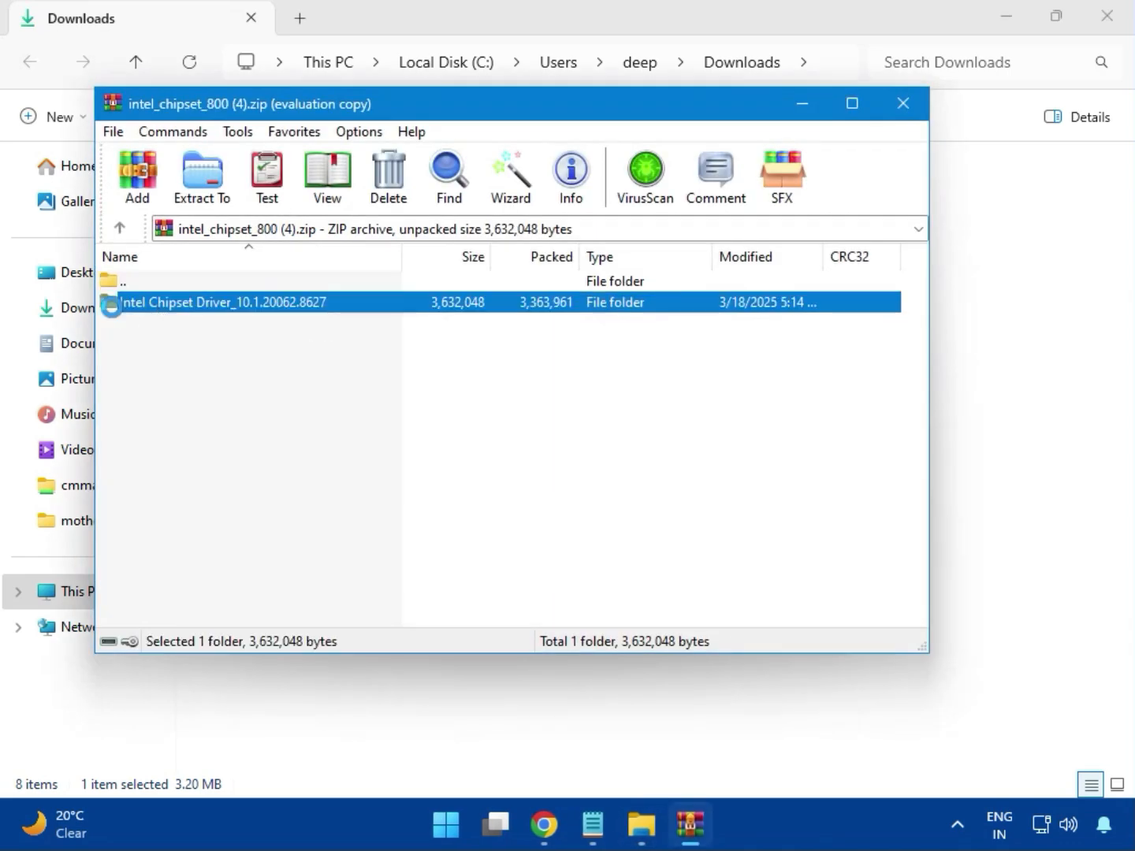
left_click(682, 288)
double_click(279, 307)
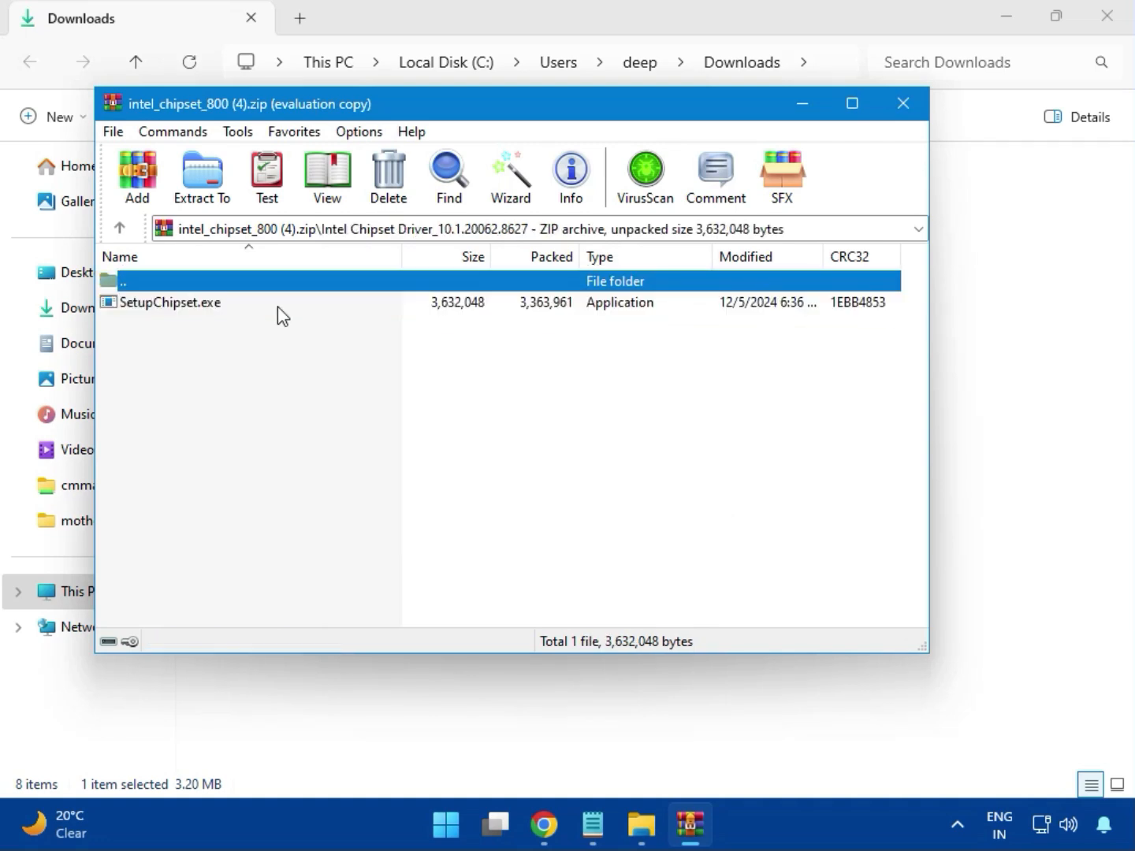
double_click(181, 312)
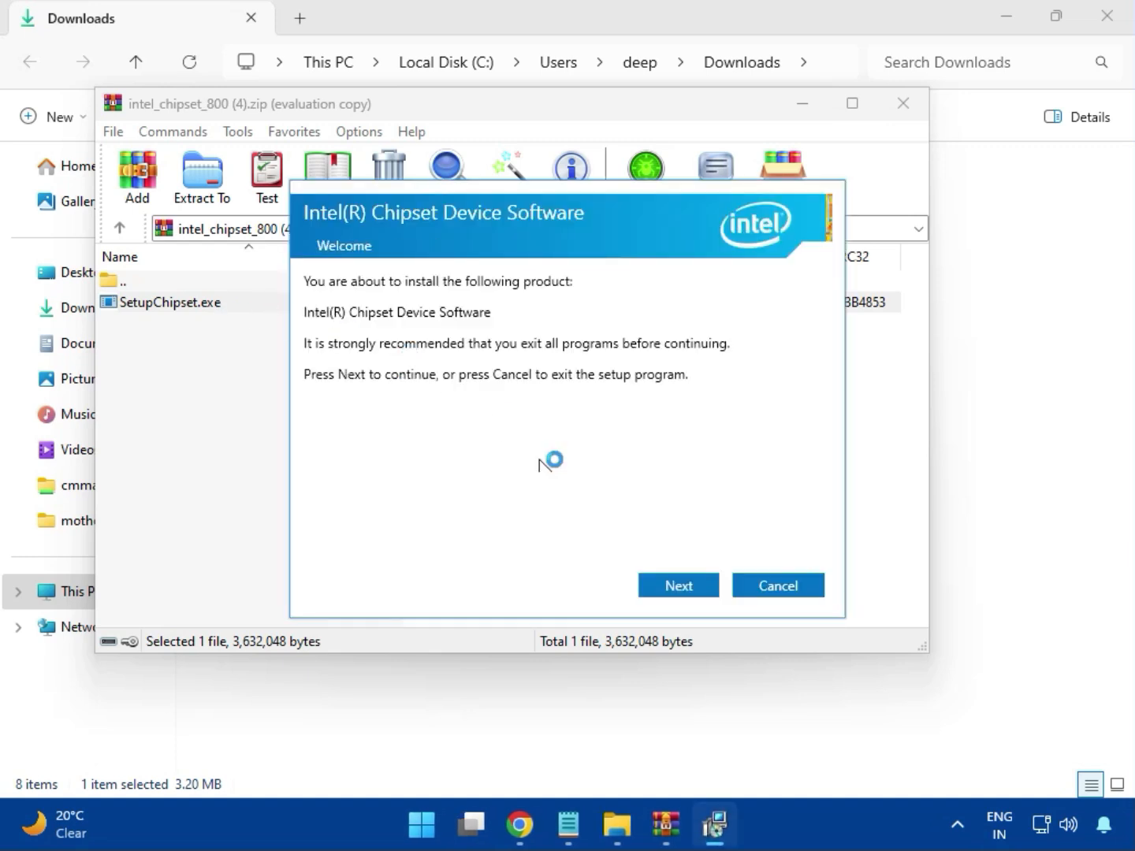
Try to install the Intel Chipset Device Software, allowing it to make changes, and close the installer and archive
left_click(681, 586)
left_click(681, 587)
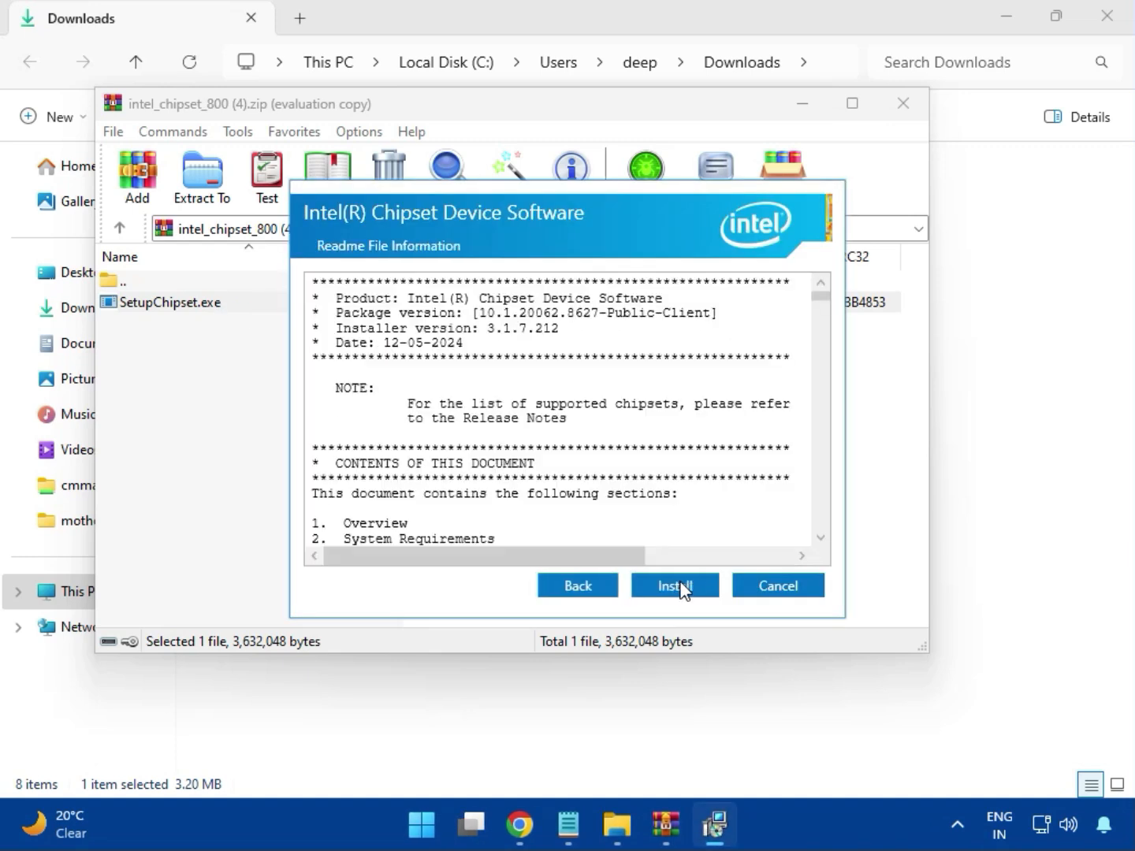
left_click(678, 583)
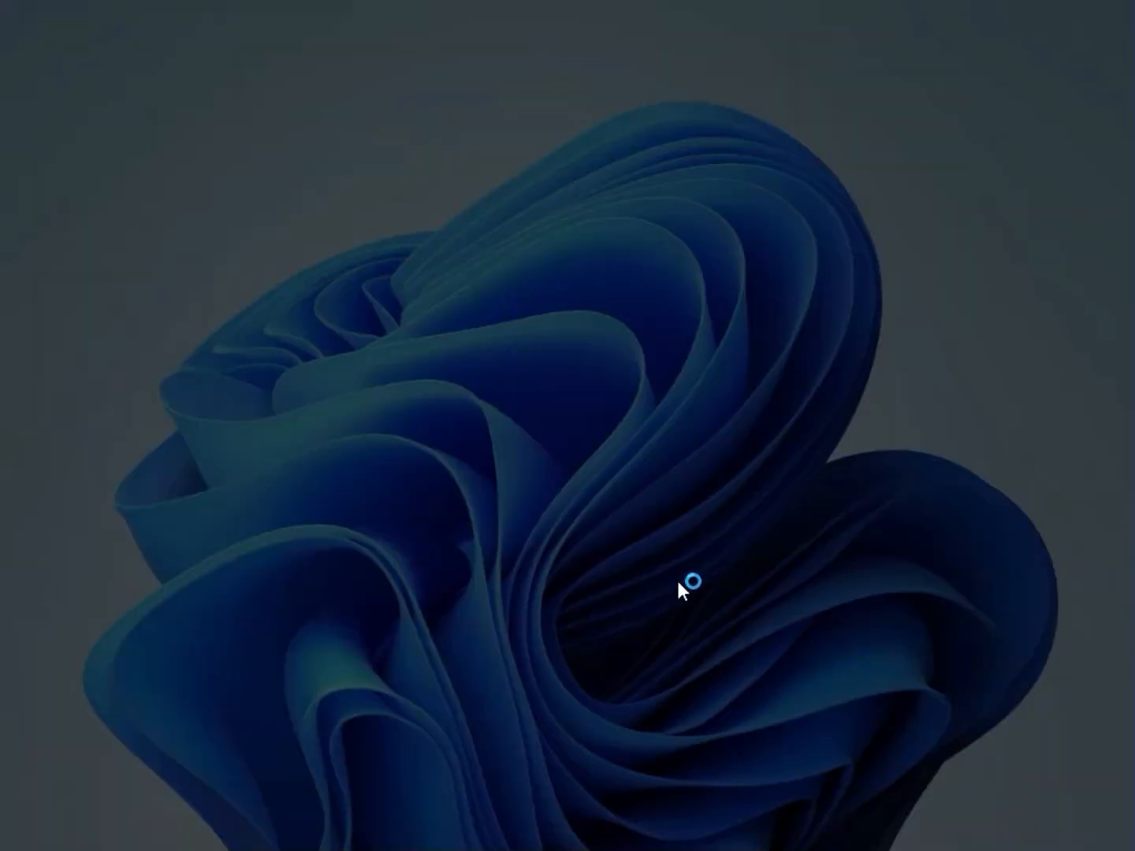
left_click(501, 598)
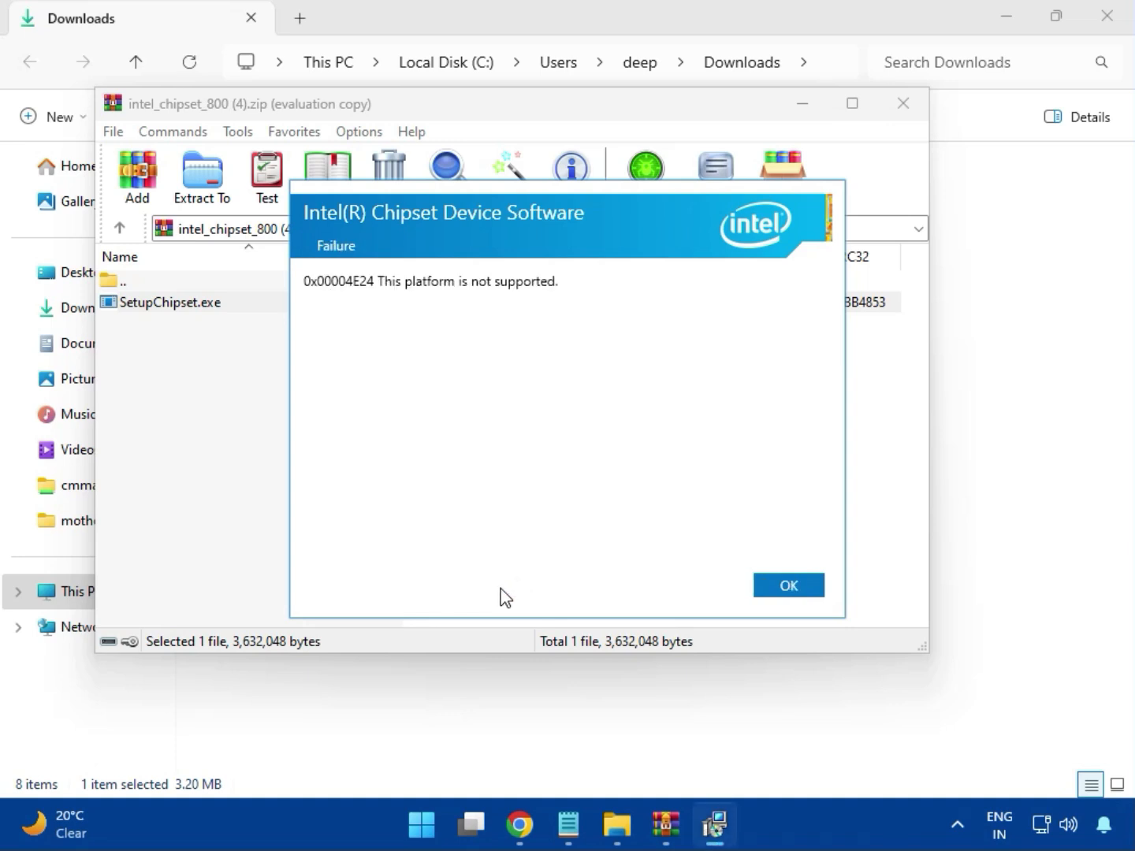
left_click(775, 591)
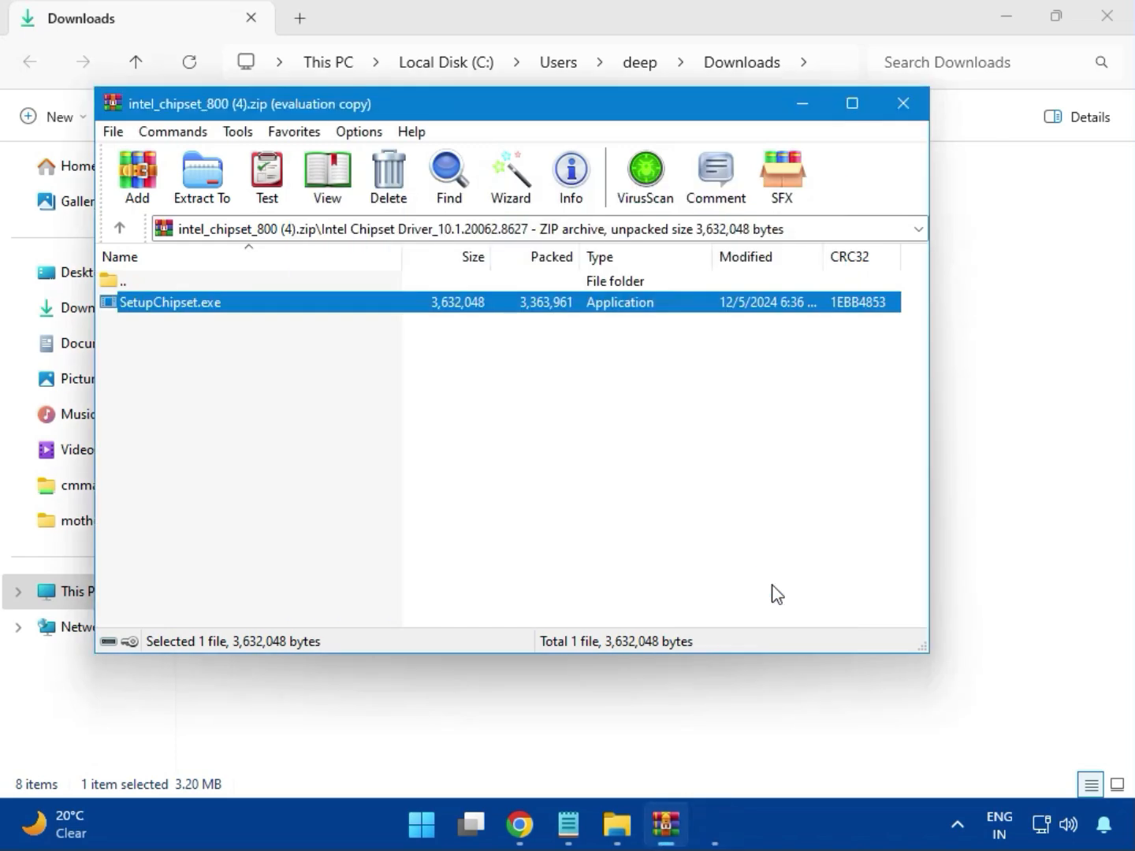
left_click(902, 114)
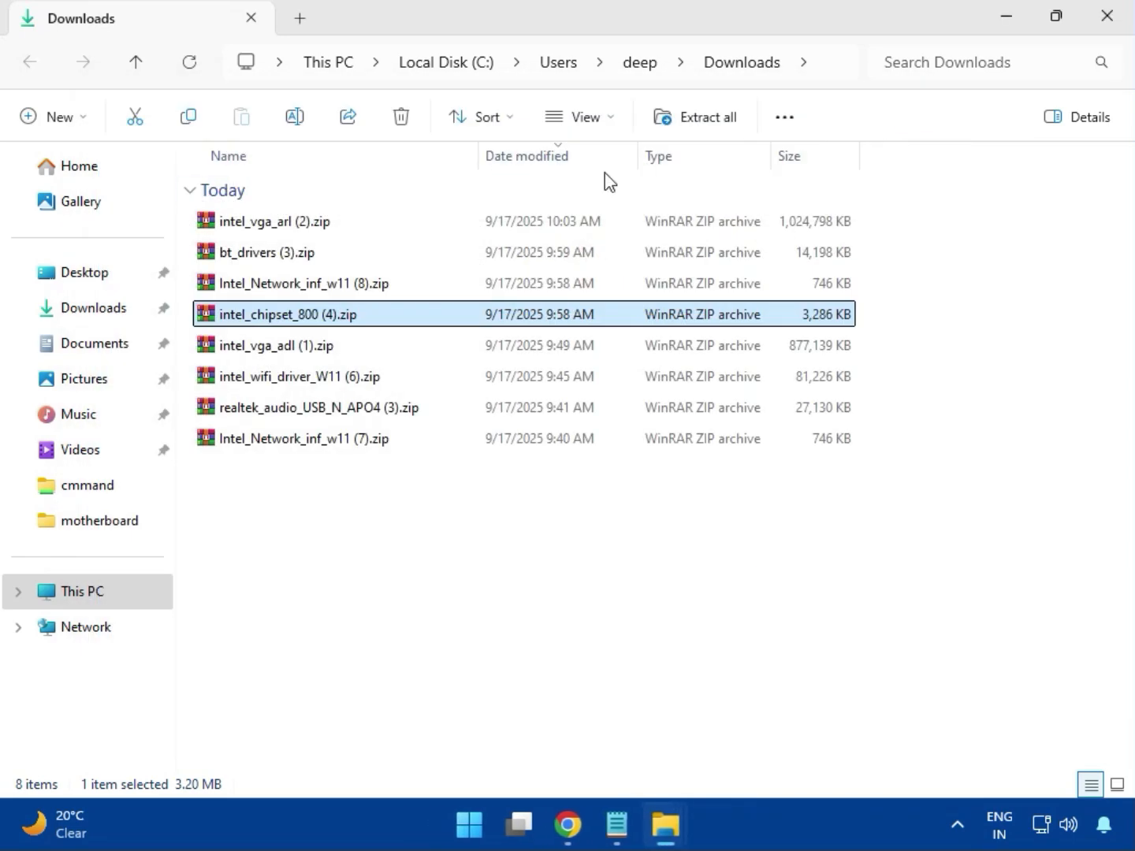
View the contents of the intel_vga_adl (1).zip archive and close it
left_click(289, 351)
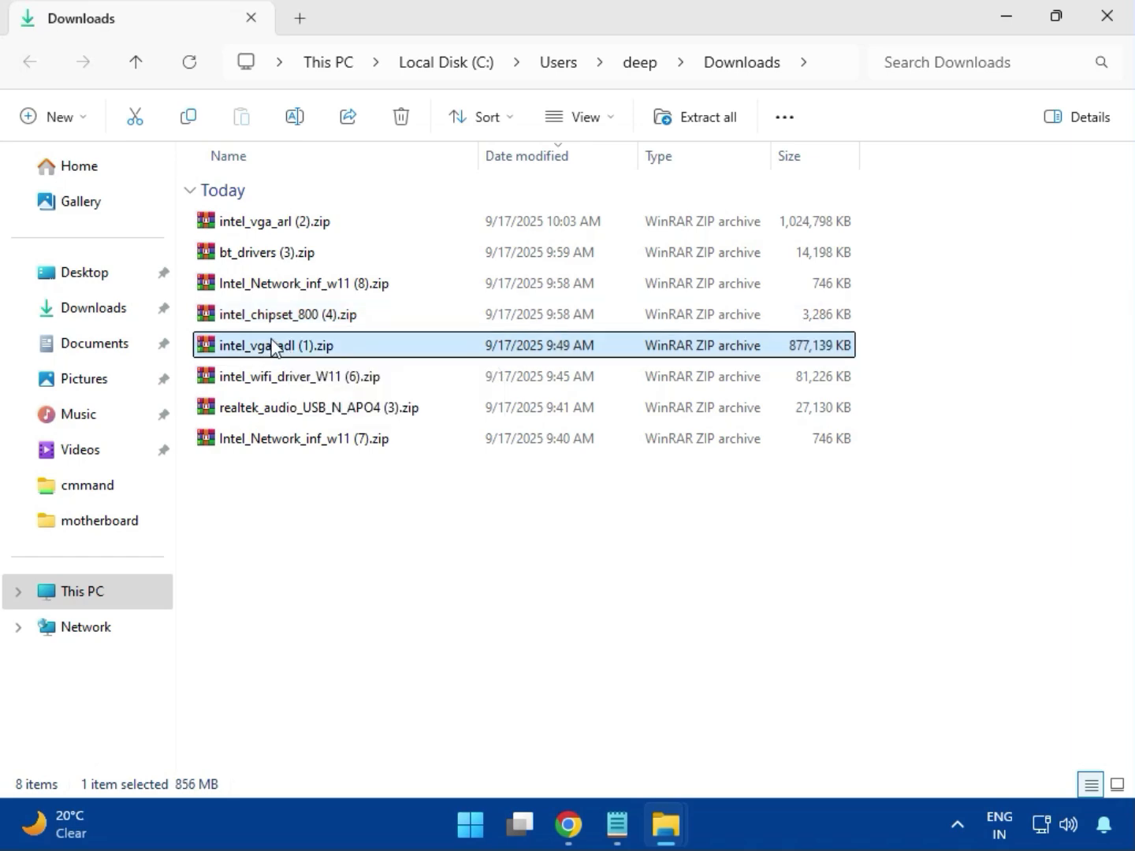
double_click(278, 347)
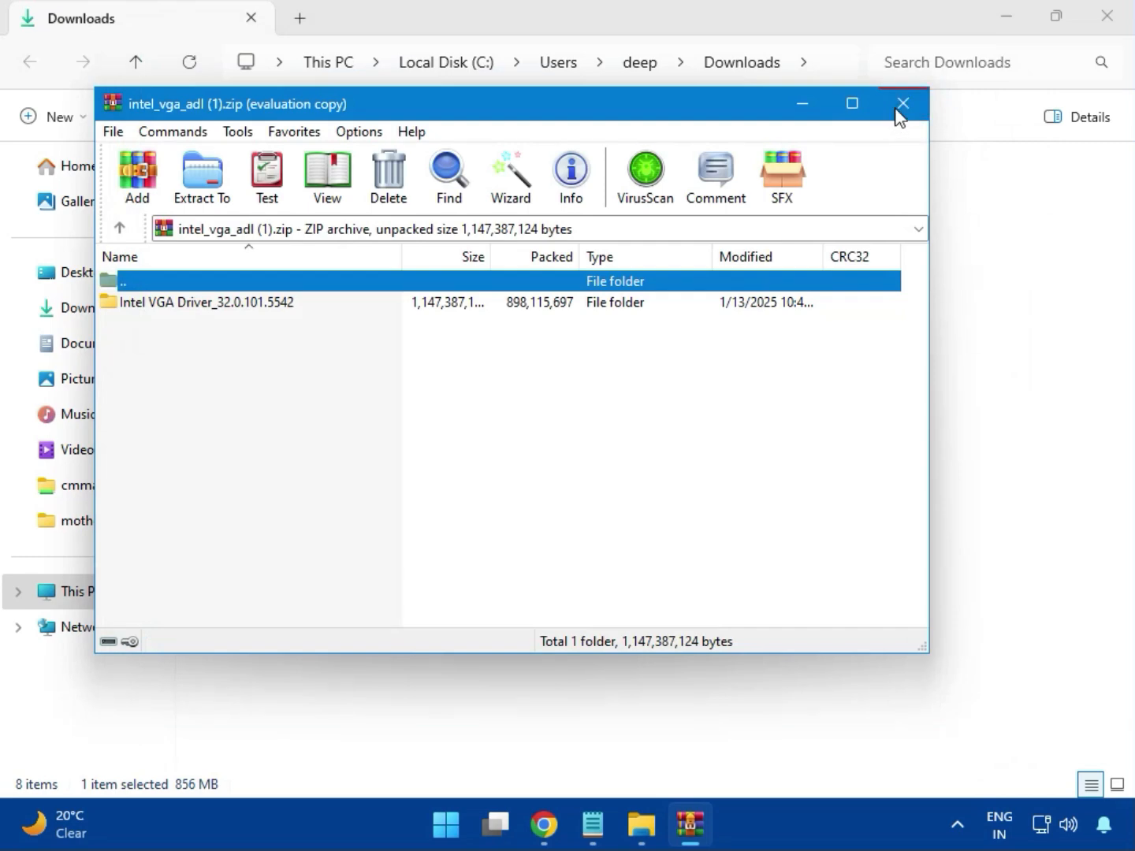
left_click(897, 107)
Open the intel_wifi_driver_W11 (6).zip archive and go to the UWD\Win64 folder inside Intel WIFI Driver_23.40.0.4
double_click(290, 378)
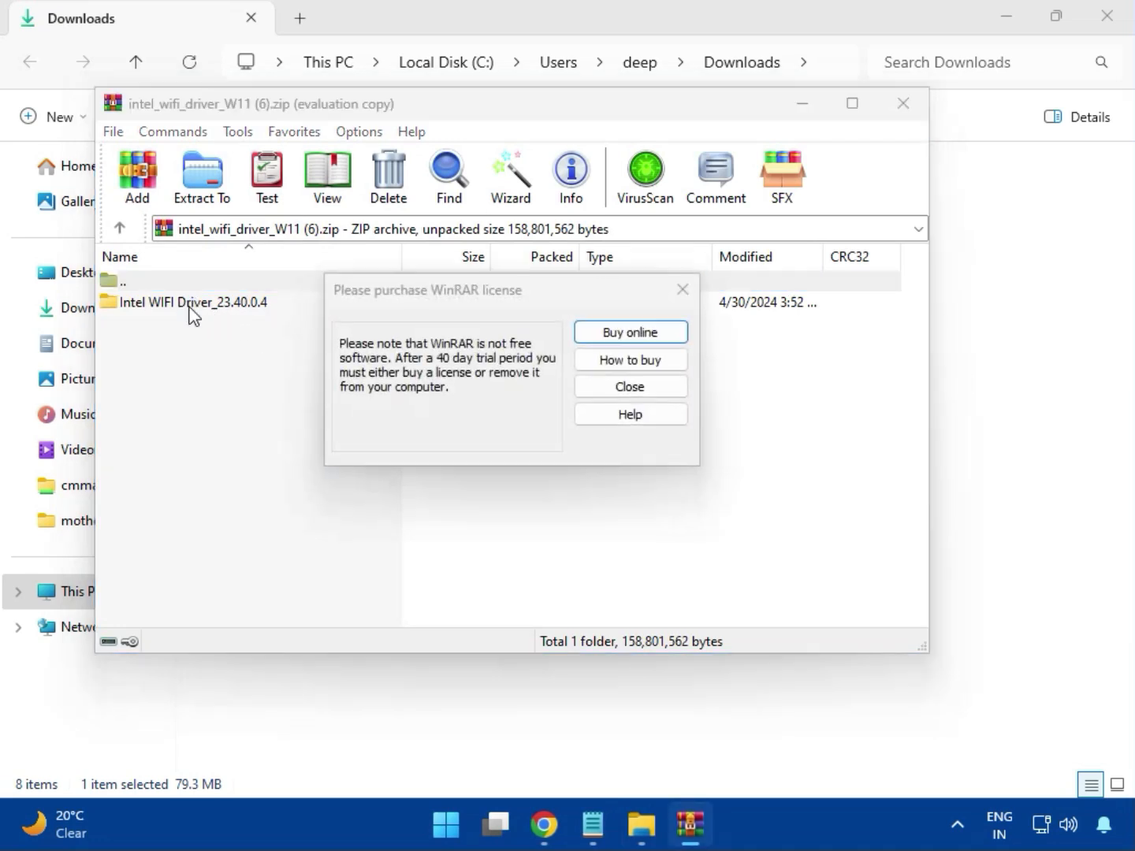
left_click(682, 290)
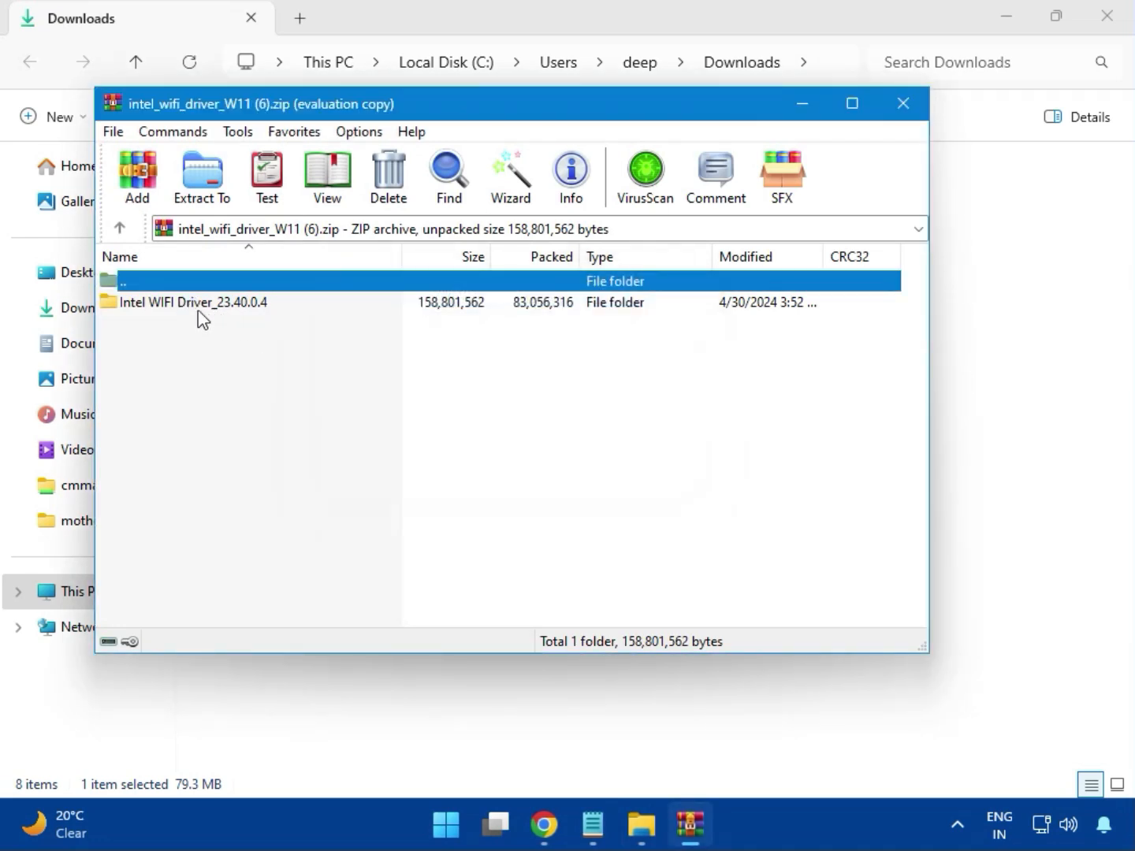
double_click(181, 300)
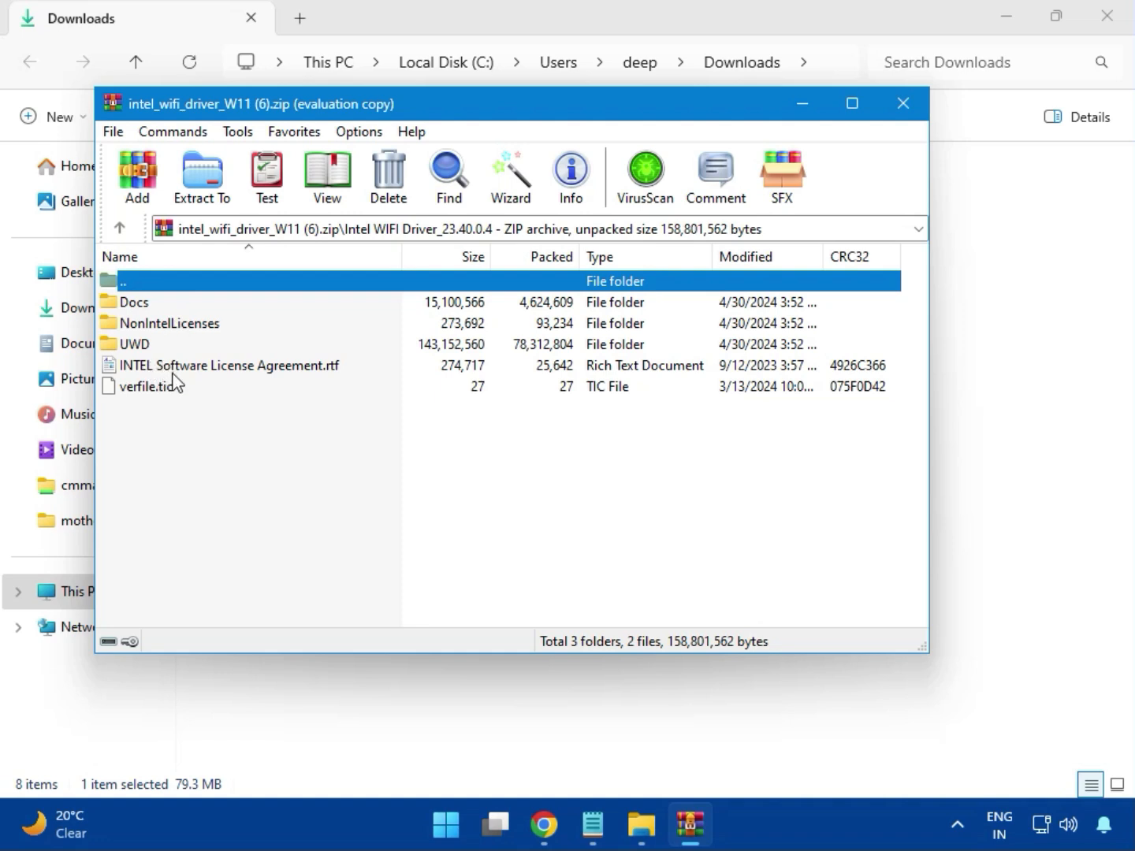
double_click(148, 343)
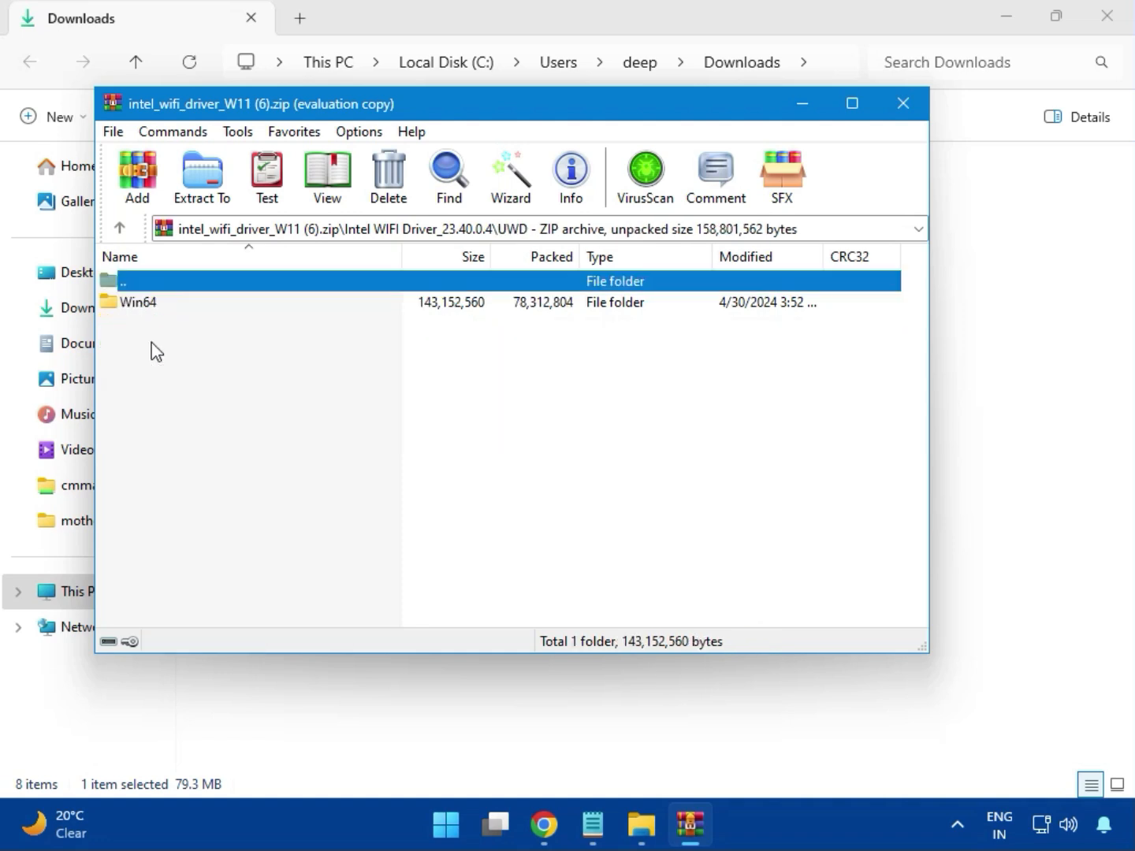
left_click(152, 308)
double_click(152, 307)
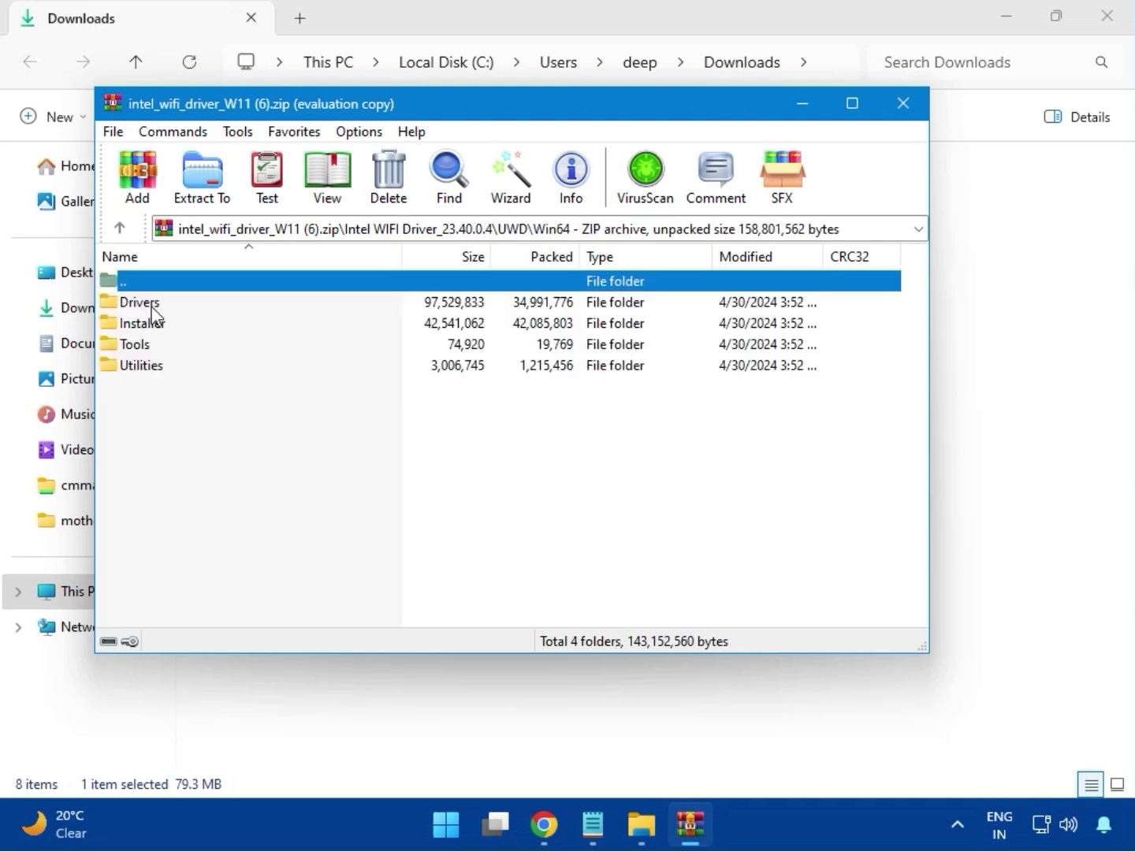
Look through the files in the Drivers folder for an installer and return to the Win64 folder
double_click(152, 307)
scroll(206, 471, "down", 2)
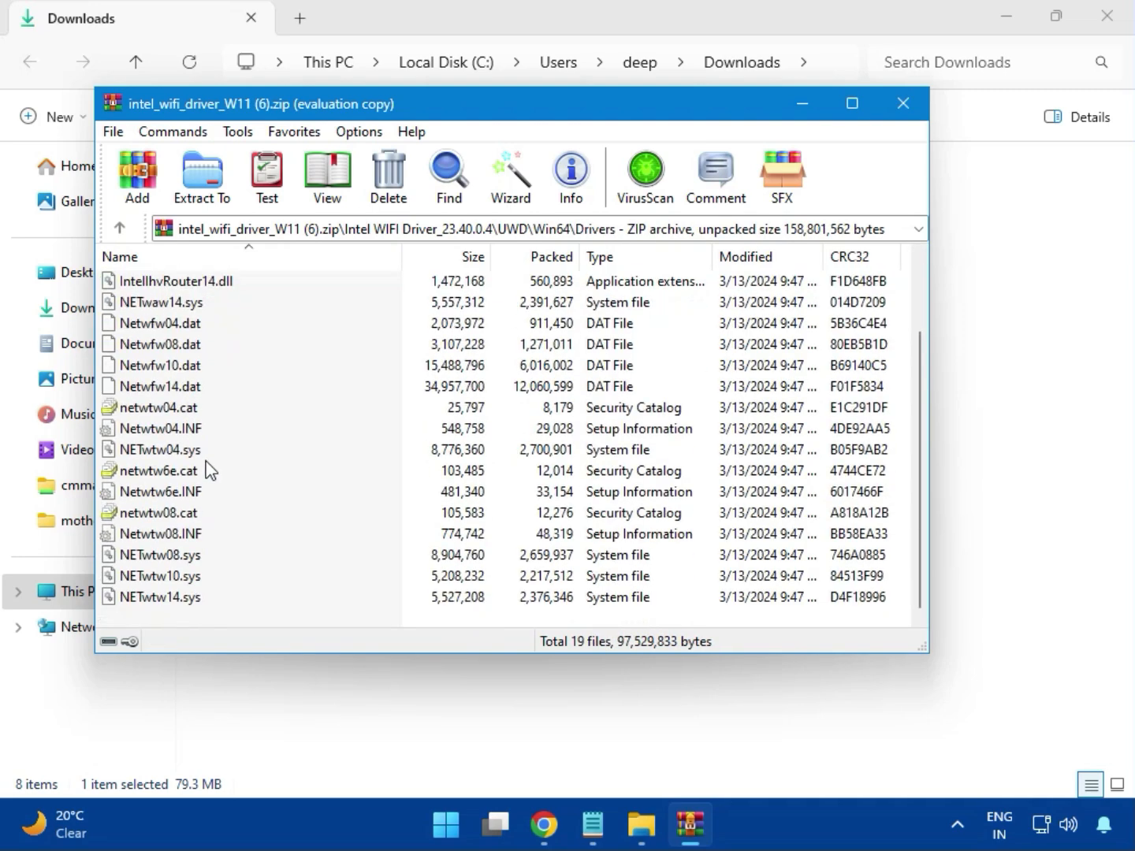
scroll(198, 528, "up", 2)
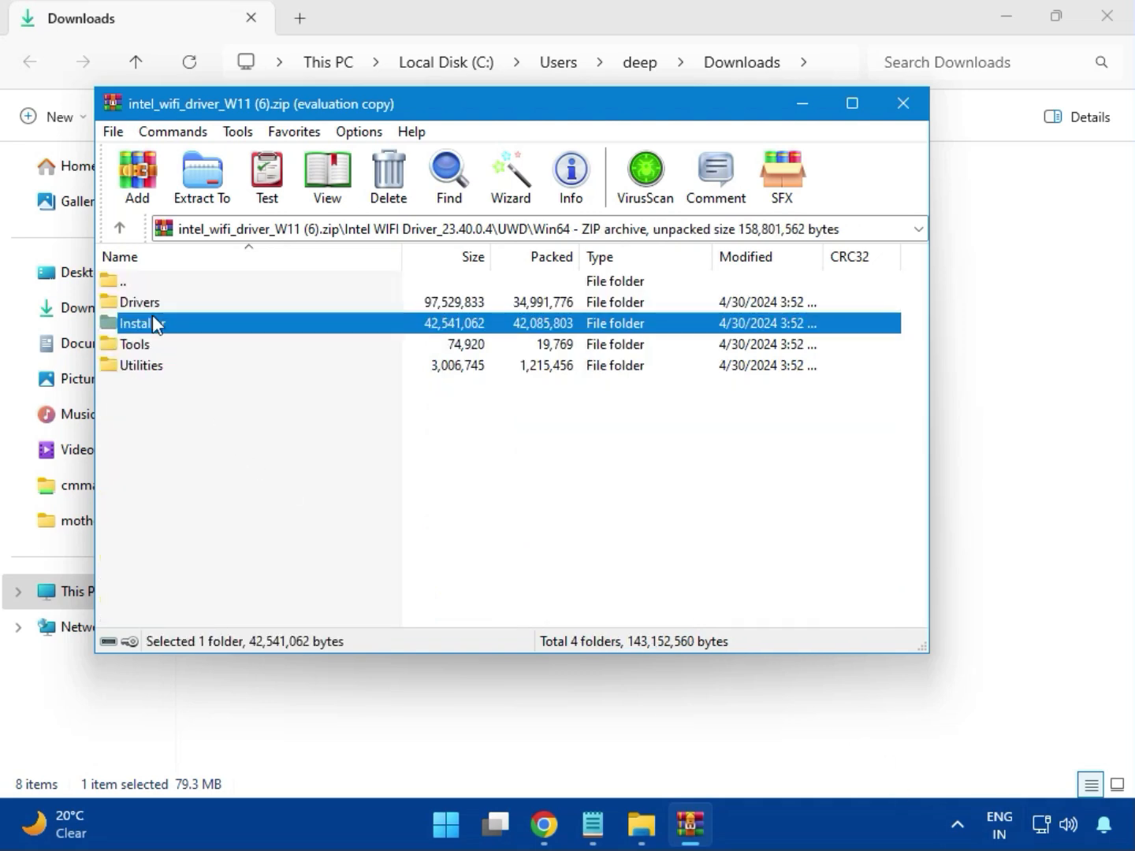
Launch WirelessSetup.exe from the Installer folder of the Wi-Fi driver archive
double_click(159, 324)
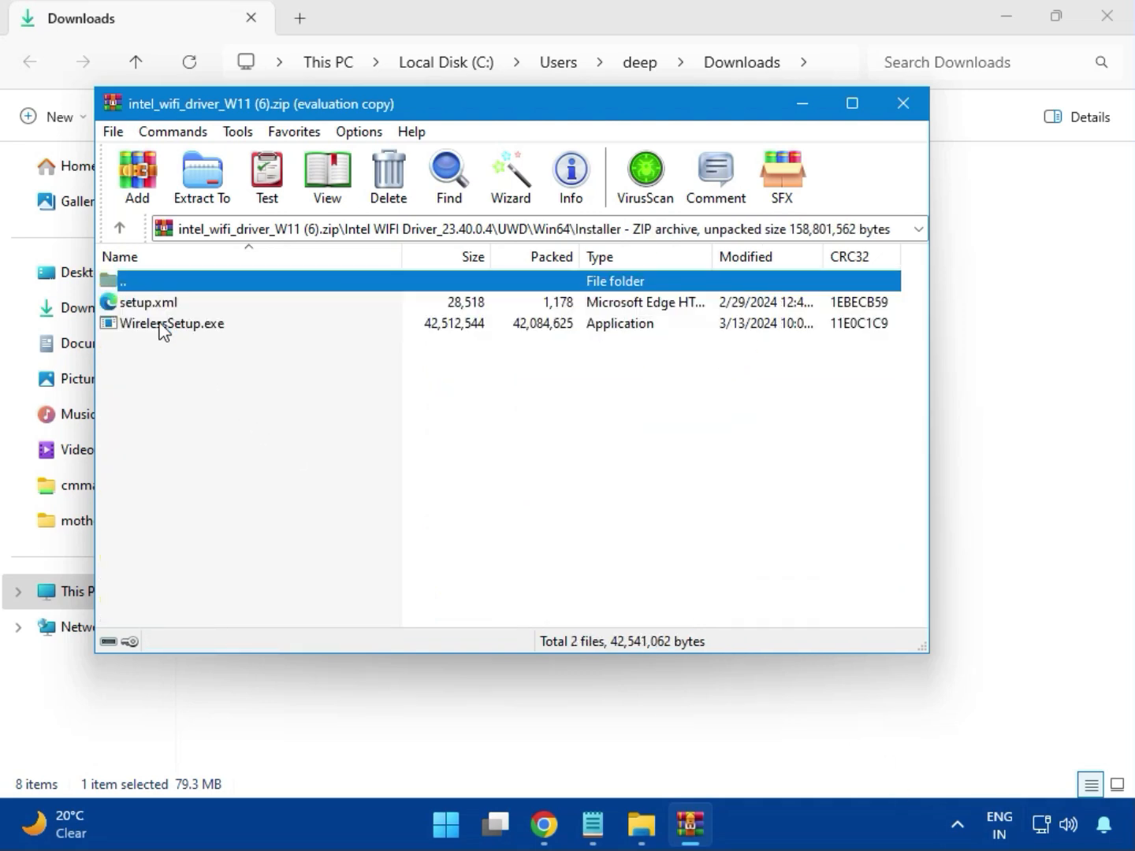
left_click(167, 325)
double_click(180, 325)
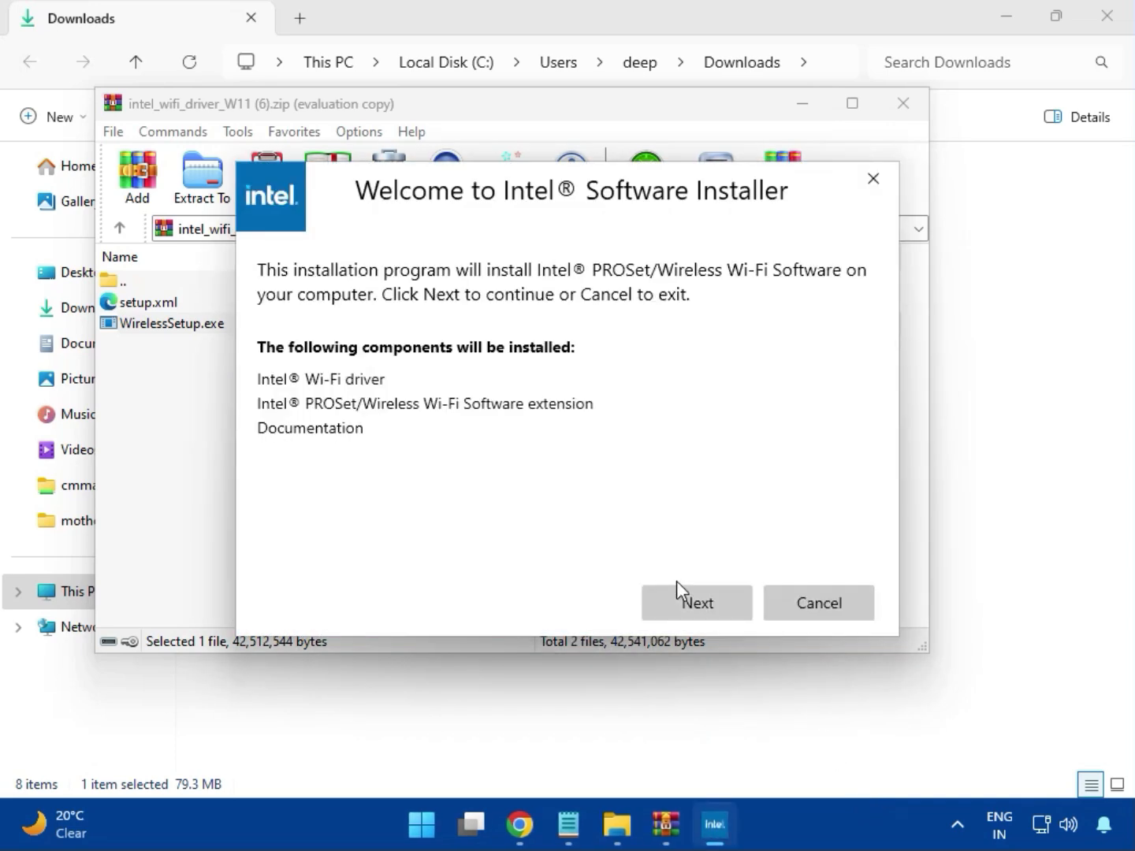
Install the Intel PROSet/Wireless Wi-Fi Software, agreeing to the license terms and allowing the installer to make changes
left_click(694, 593)
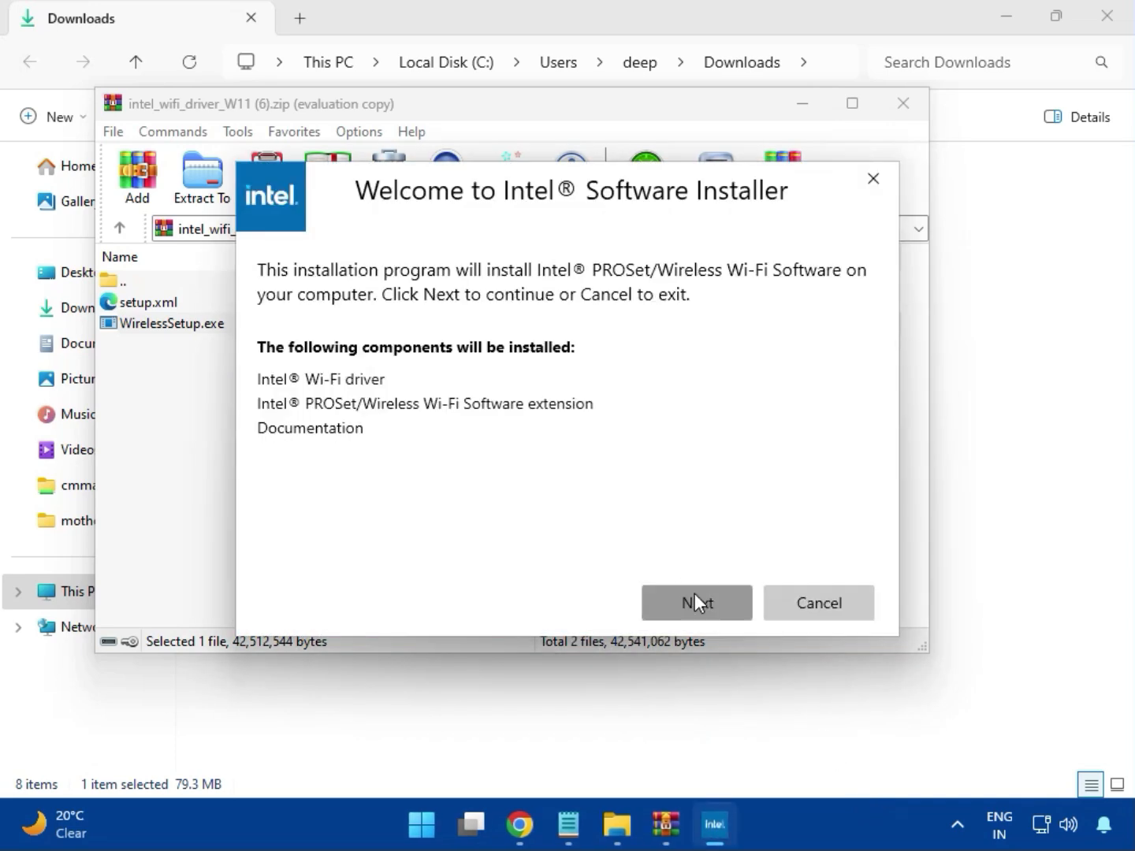
left_click(495, 561)
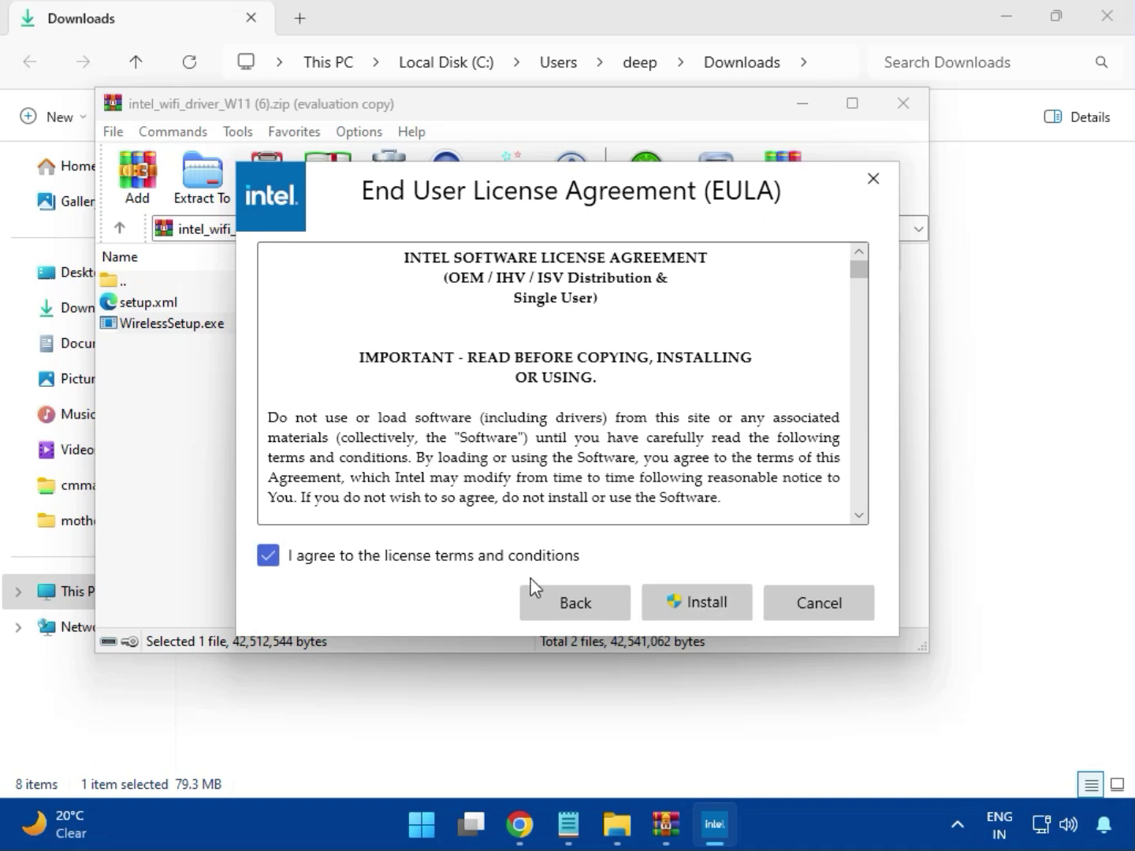
left_click(708, 608)
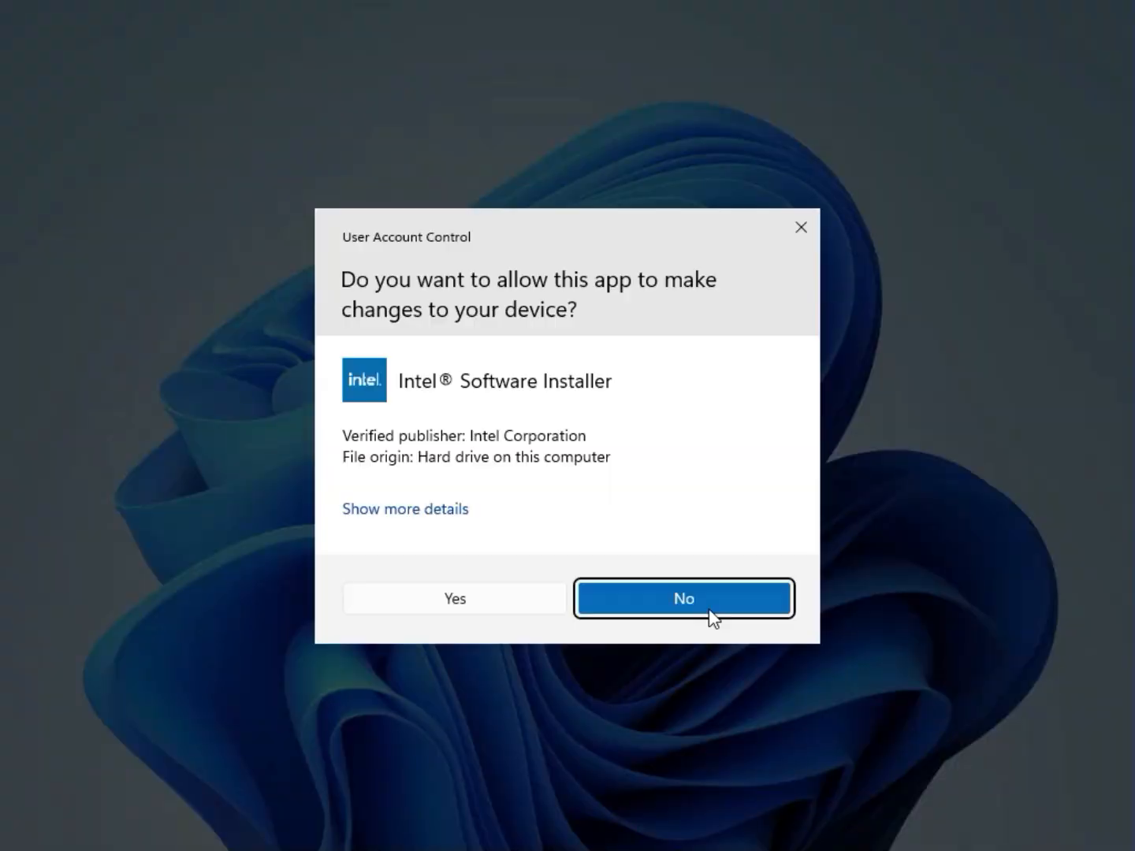
left_click(515, 614)
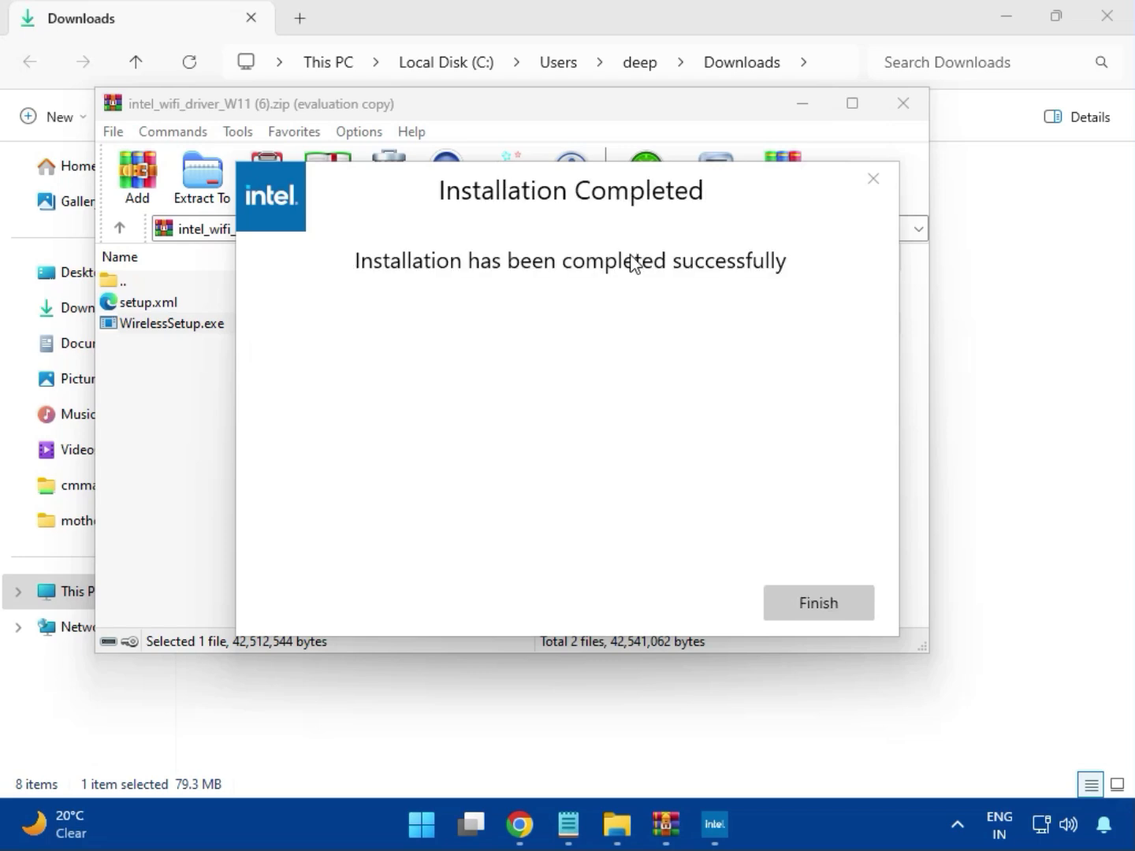
Finish the Intel wireless software setup and close the intel_wifi_driver_W11 (6).zip archive
left_click(816, 603)
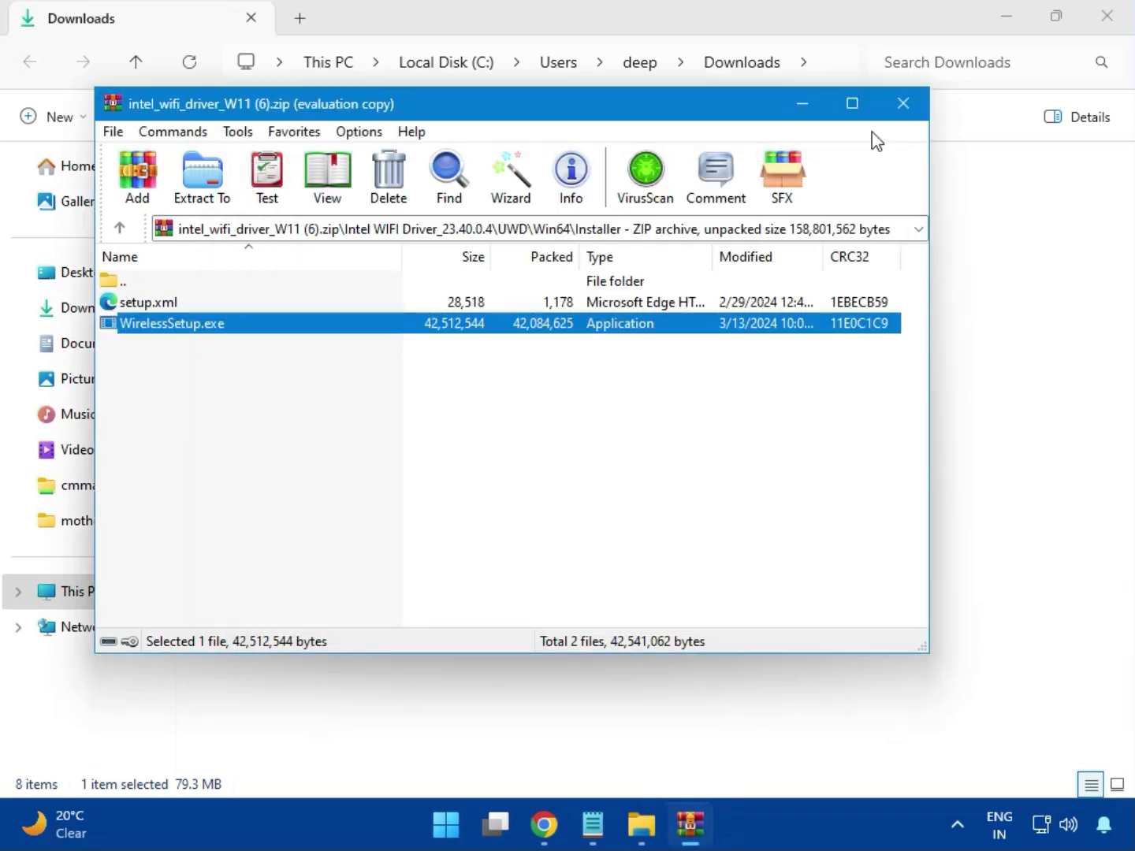
left_click(903, 103)
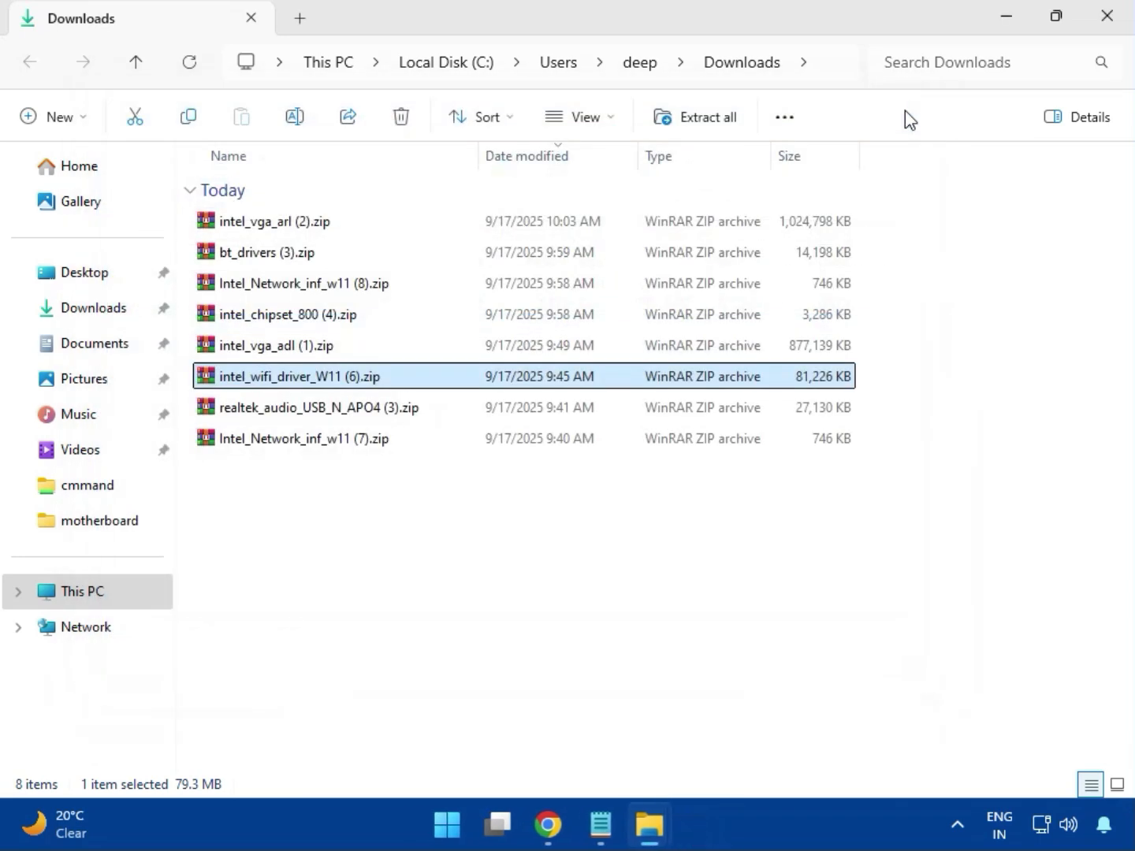
Open the realtek_audio_USB_N_APO4 (3).zip archive and launch MSI_Launcher.exe from its Realtek USB Universal Driver folder
left_click(341, 429)
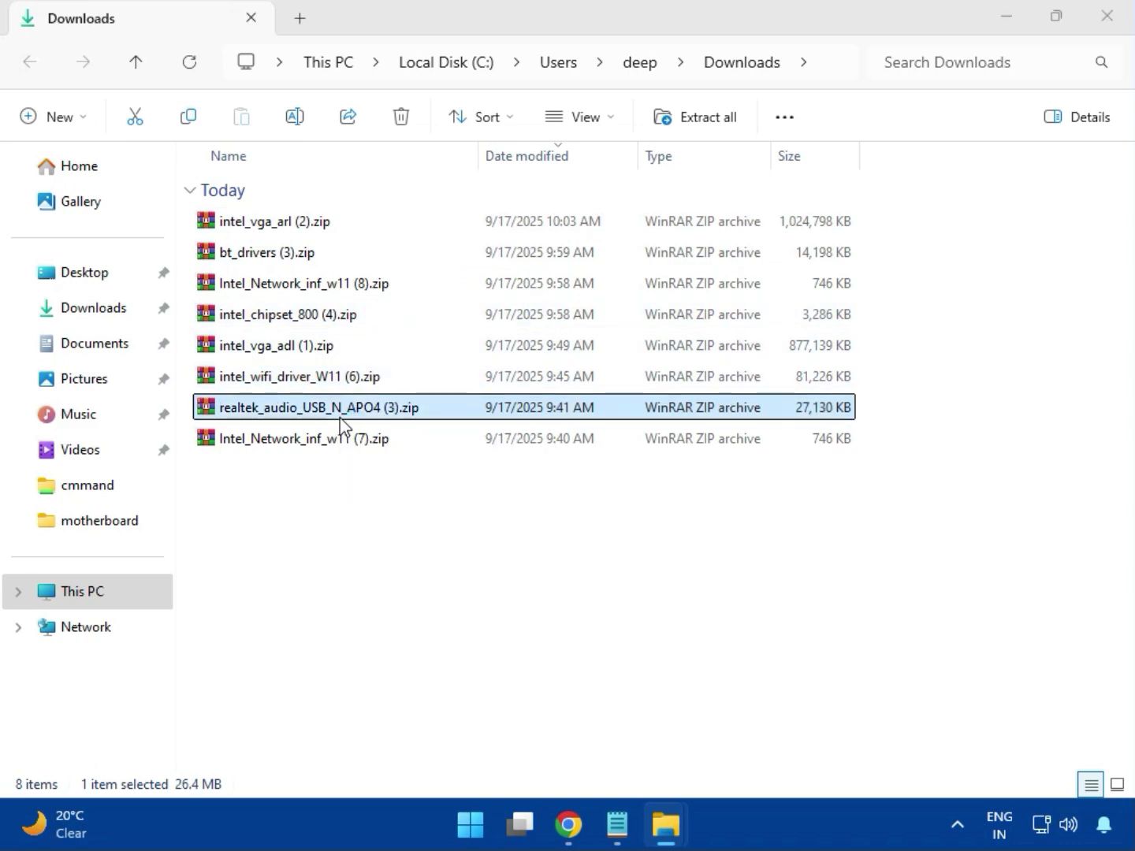
double_click(340, 417)
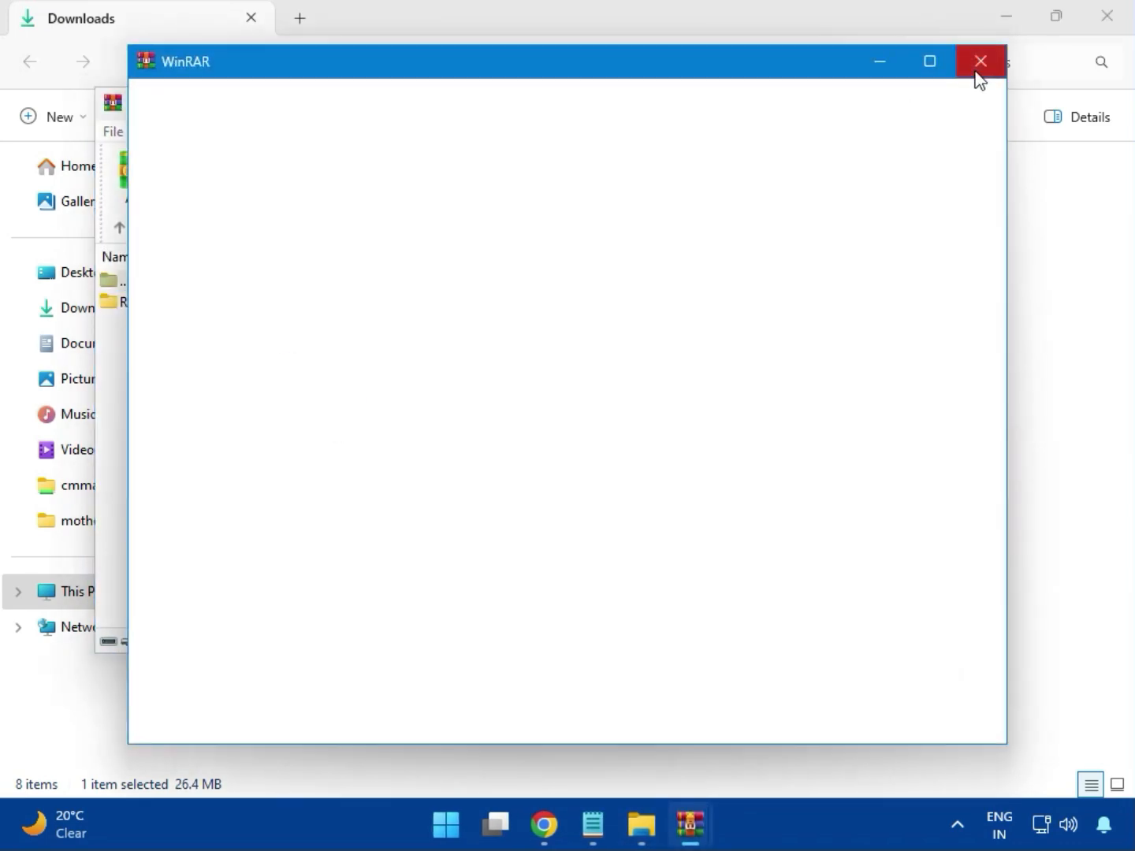
left_click(976, 69)
double_click(252, 315)
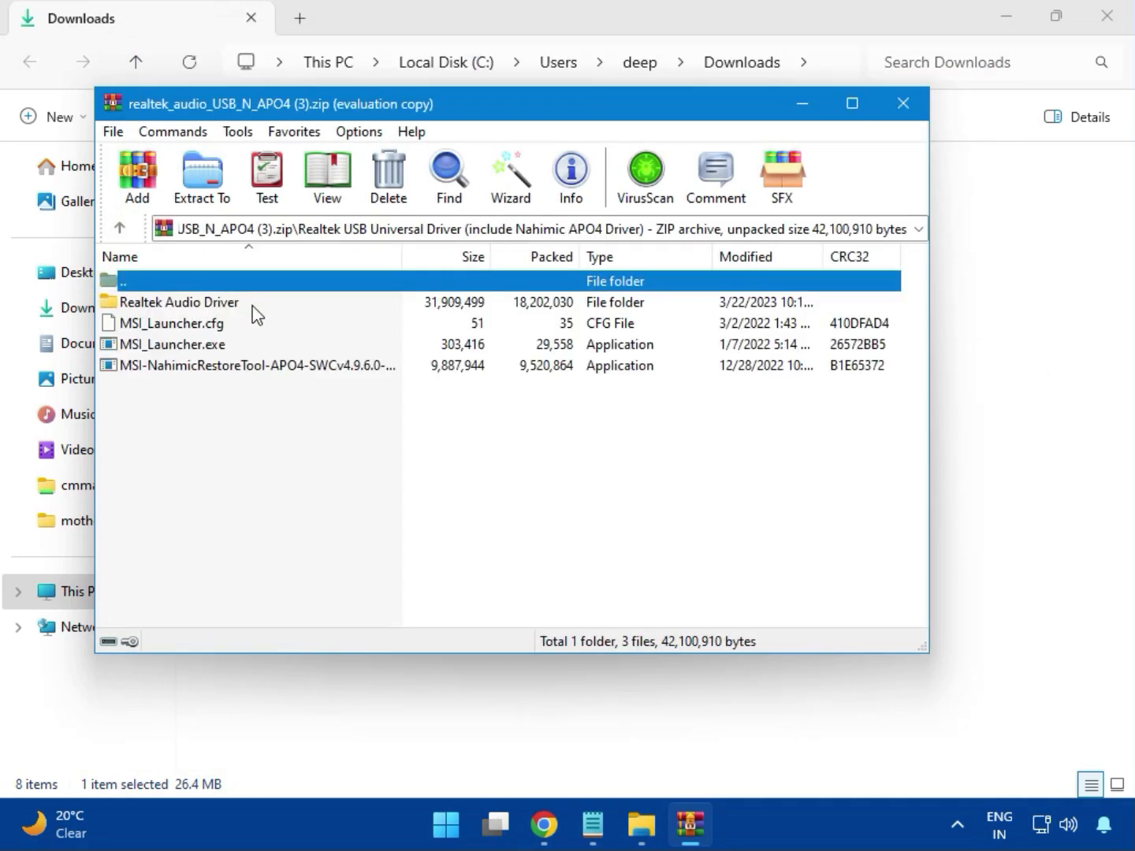
double_click(201, 349)
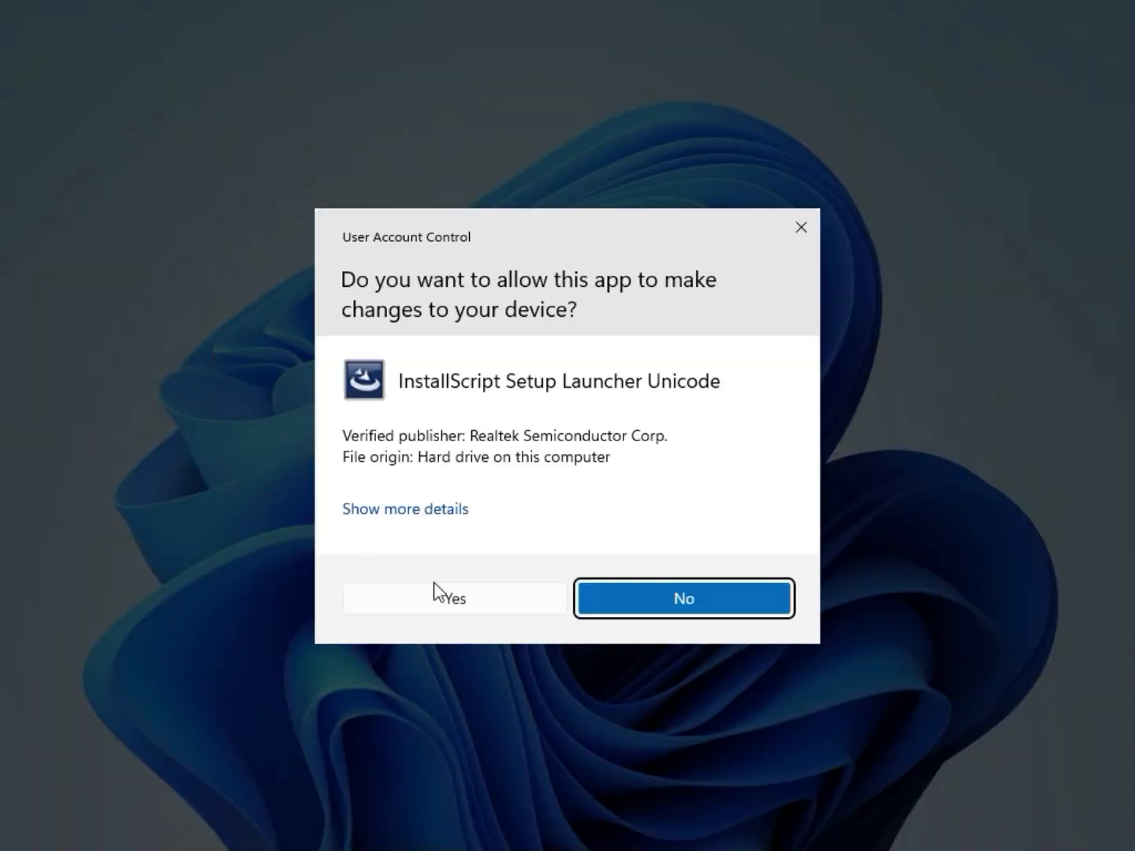
left_click(447, 592)
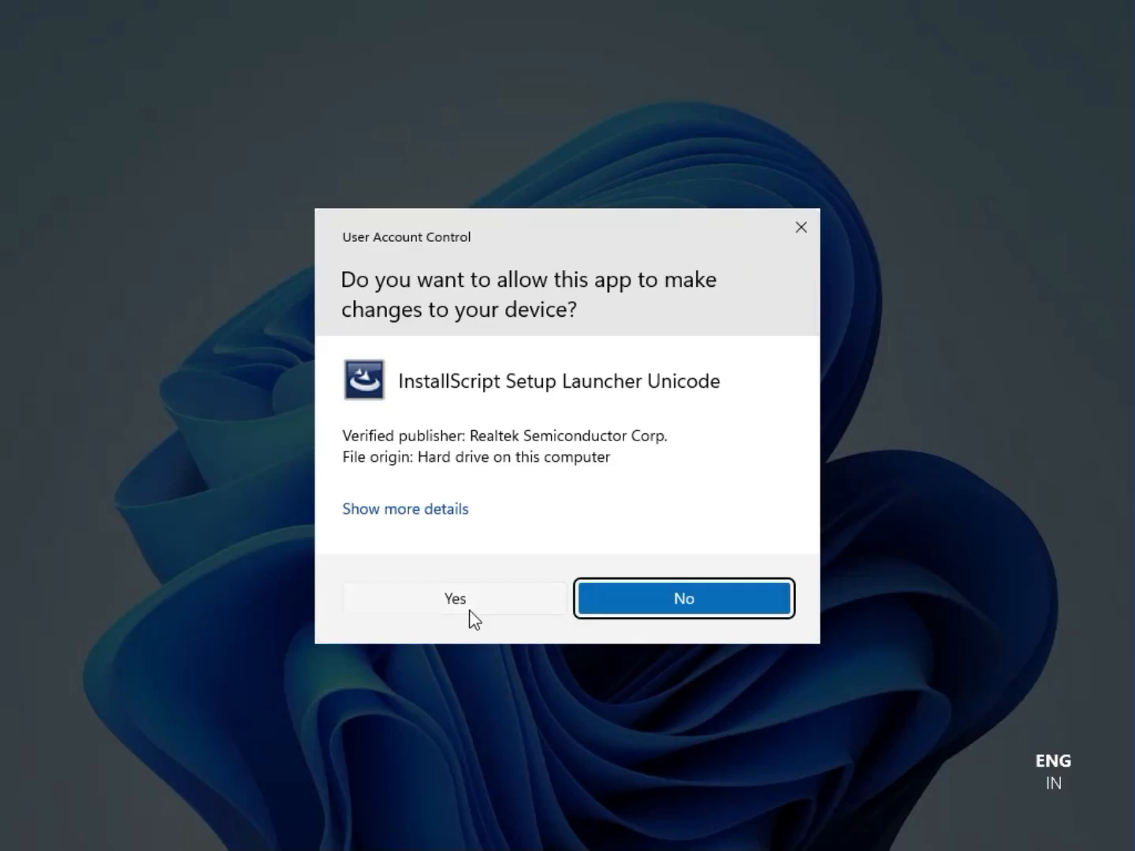
left_click(456, 598)
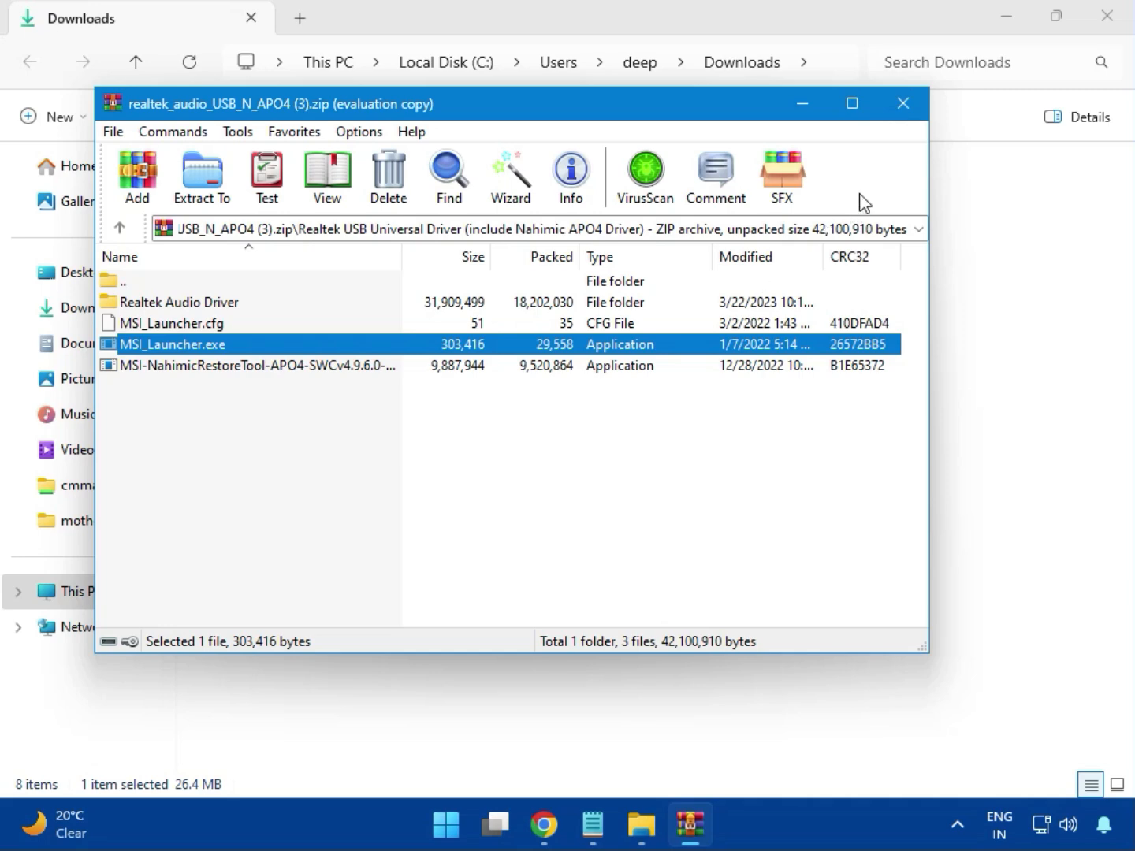
Close the Realtek audio driver archive and the Downloads folder window to return to the browser
left_click(904, 109)
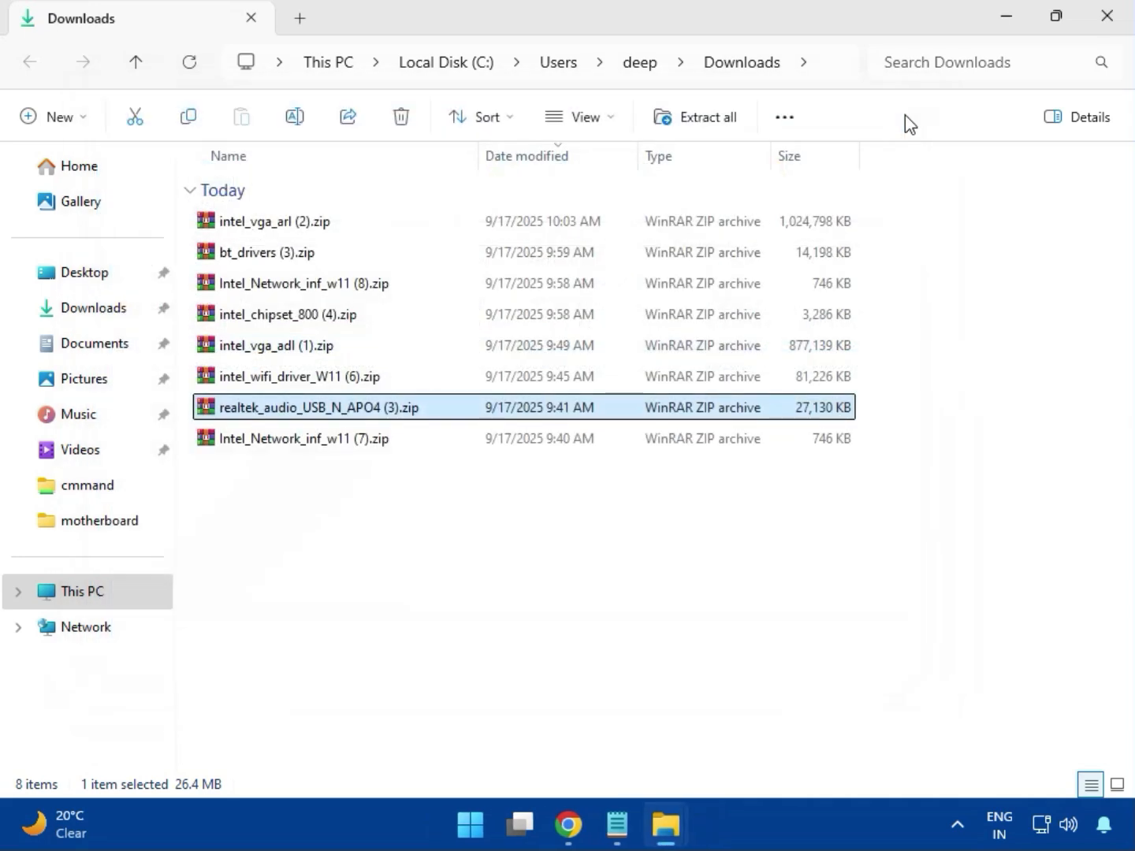
left_click(305, 439)
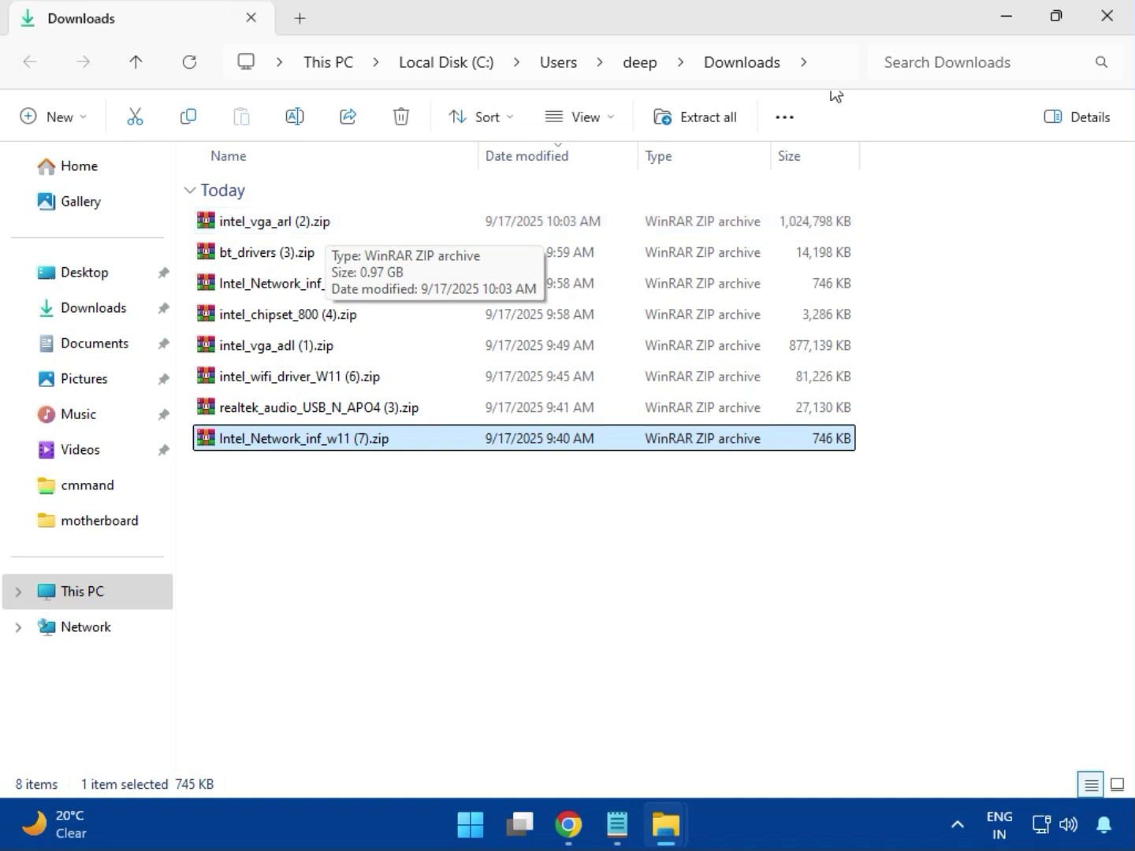
left_click(1107, 16)
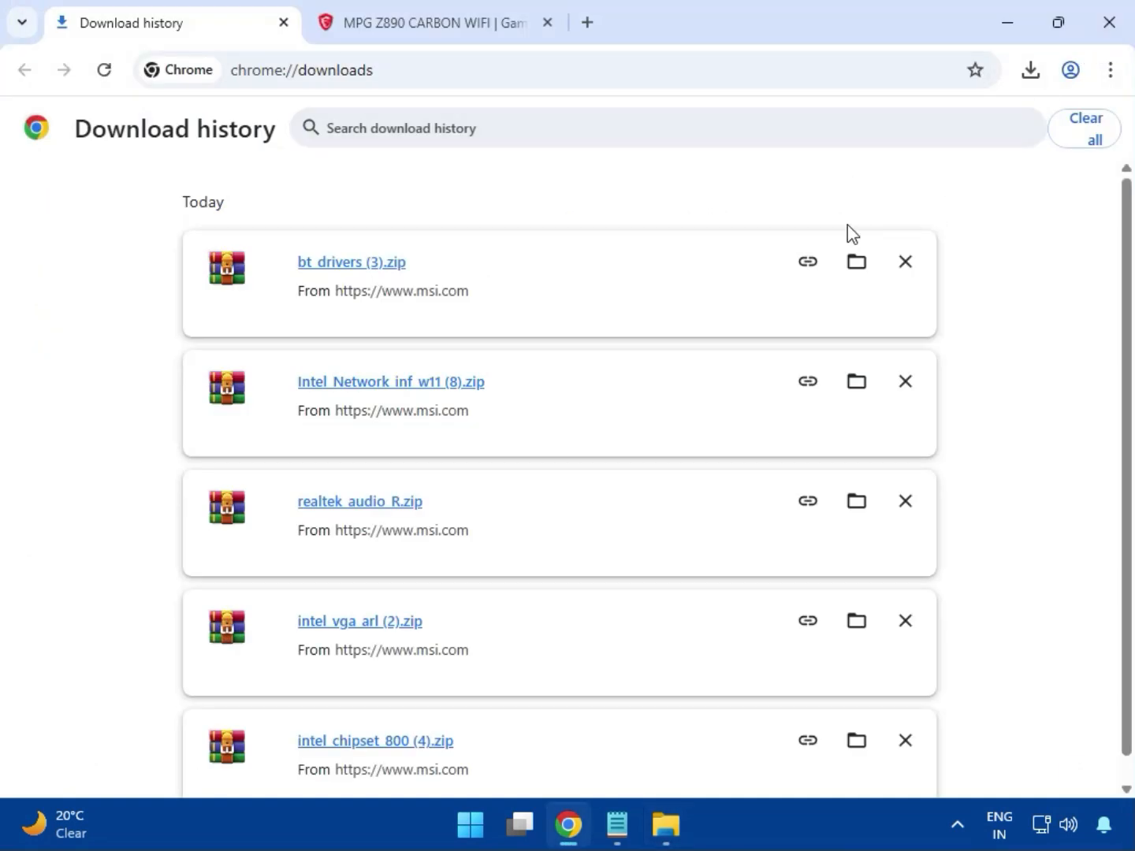